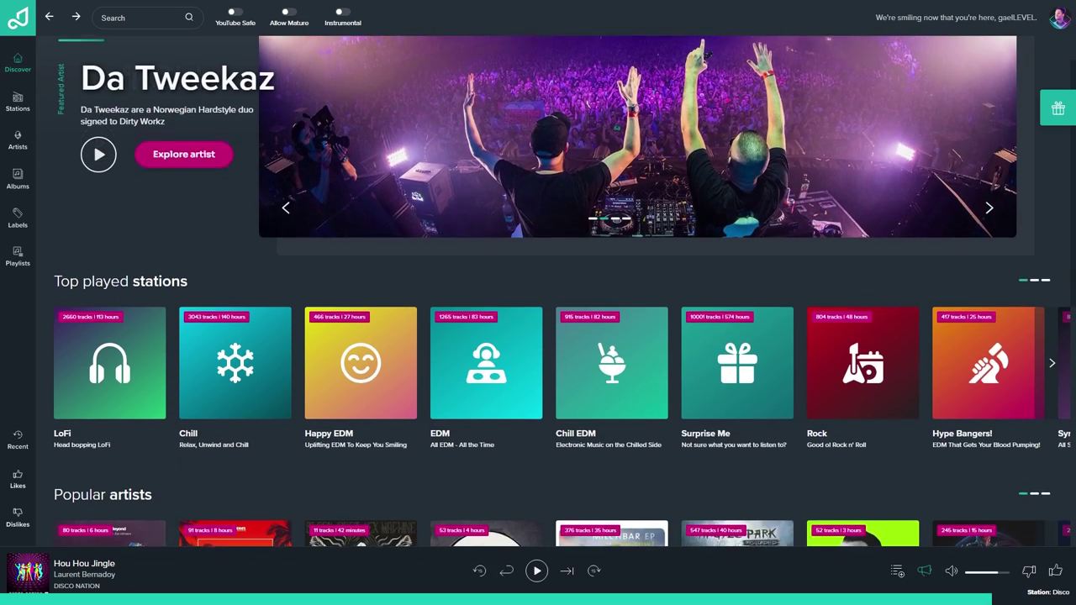
{"action": "scroll", "coordinate": [538, 336], "scroll_direction": "down", "scroll_amount": 1}
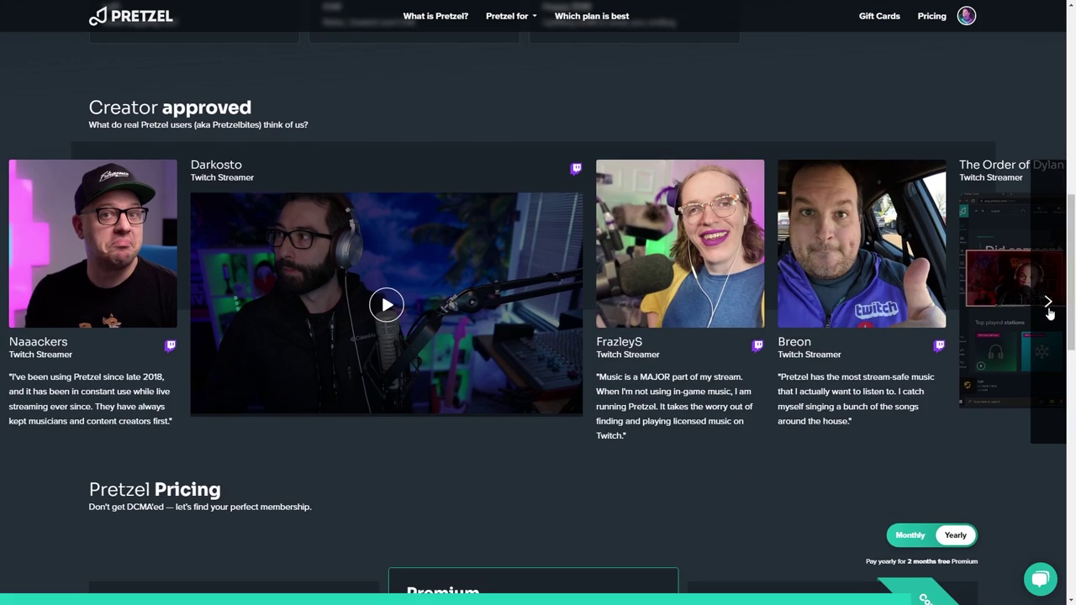
Scroll down the Pretzel Rocks page and advance the testimonials carousel to the next entry
{"action": "left_click", "coordinate": [1050, 311]}
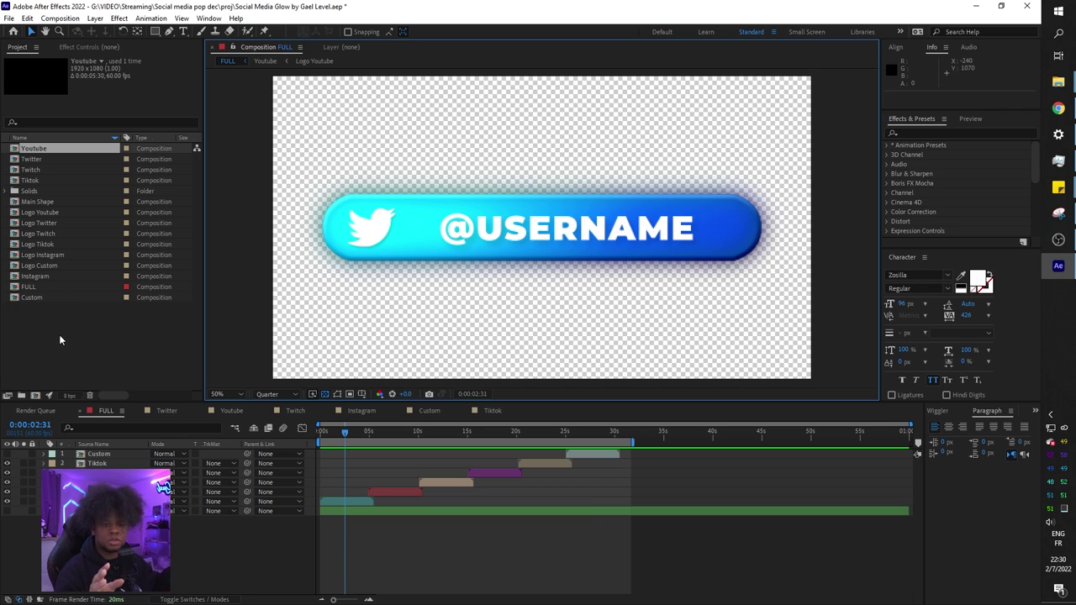
Select Logo Youtube in the Project panel, then open the Tiktok composition
{"action": "left_click", "coordinate": [39, 214]}
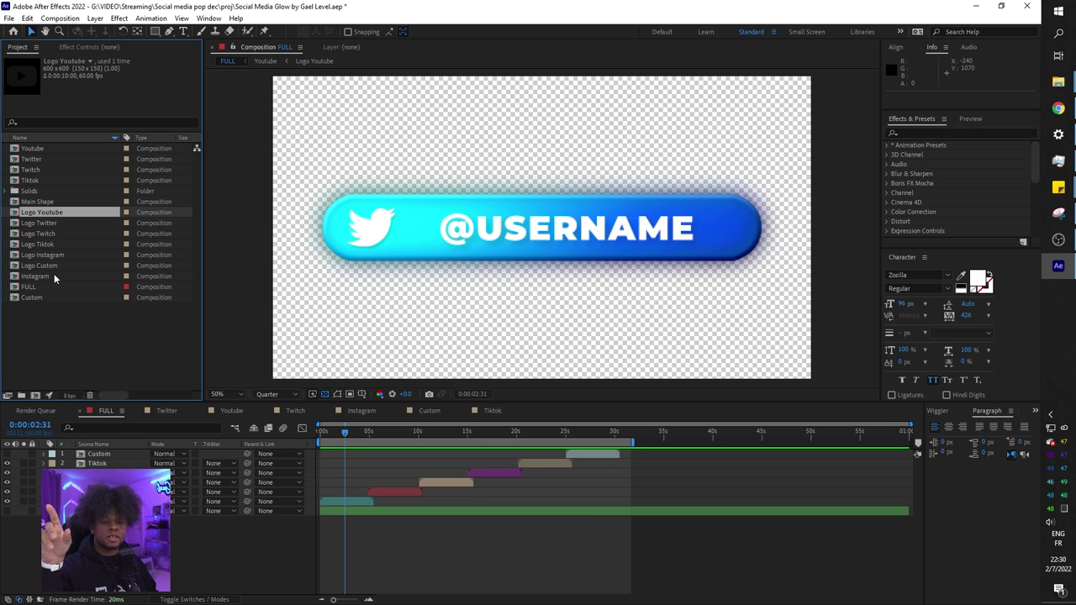
{"action": "left_click", "coordinate": [35, 180]}
{"action": "double_click", "coordinate": [34, 180]}
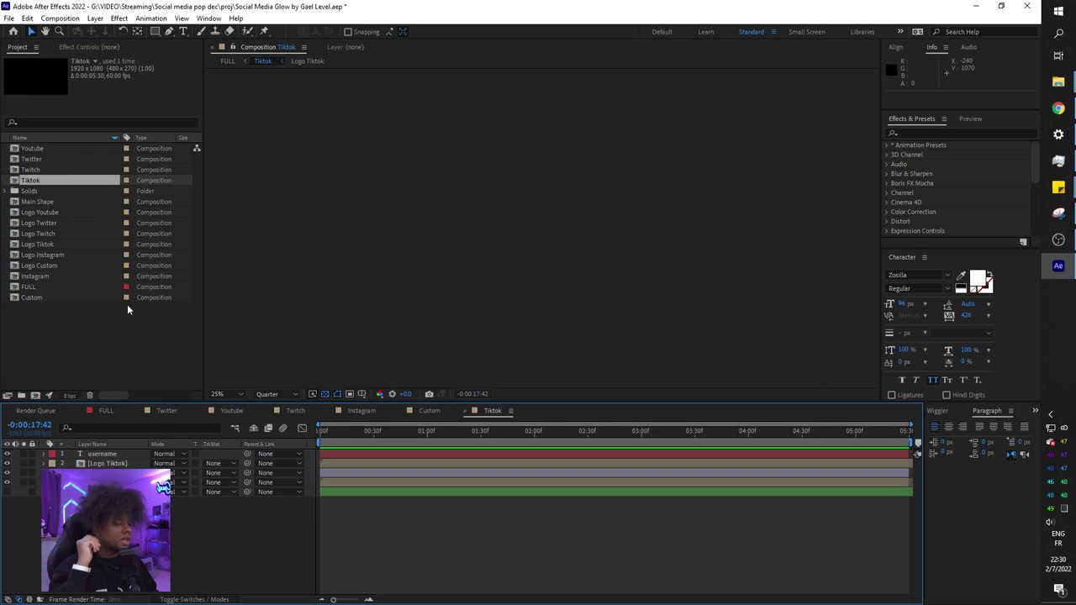
{"action": "left_click_drag", "start_coordinate": [361, 433], "coordinate": [700, 436]}
{"action": "left_click", "coordinate": [102, 454]}
{"action": "left_click", "coordinate": [535, 229]}
{"action": "double_click", "coordinate": [534, 229]}
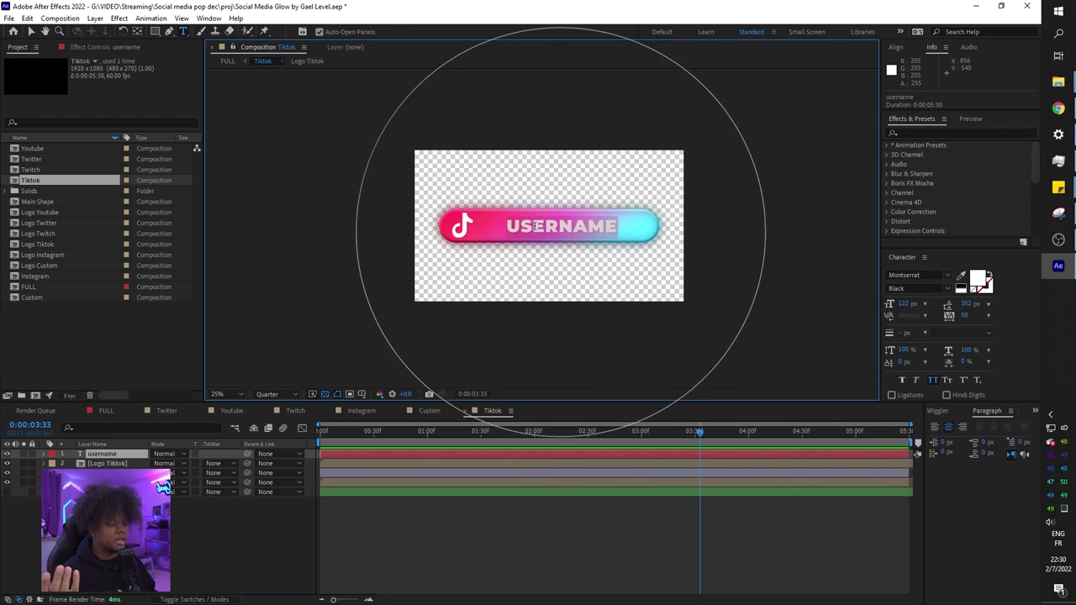
{"action": "type", "text": "zerghzytgaztfga"}
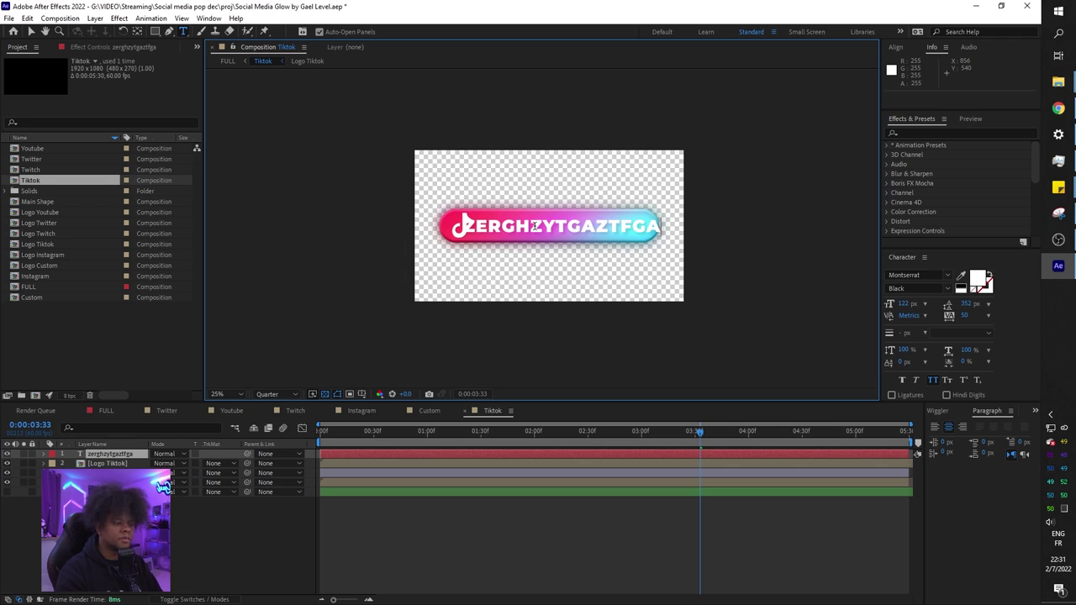
{"action": "key", "text": "ctrl+z"}
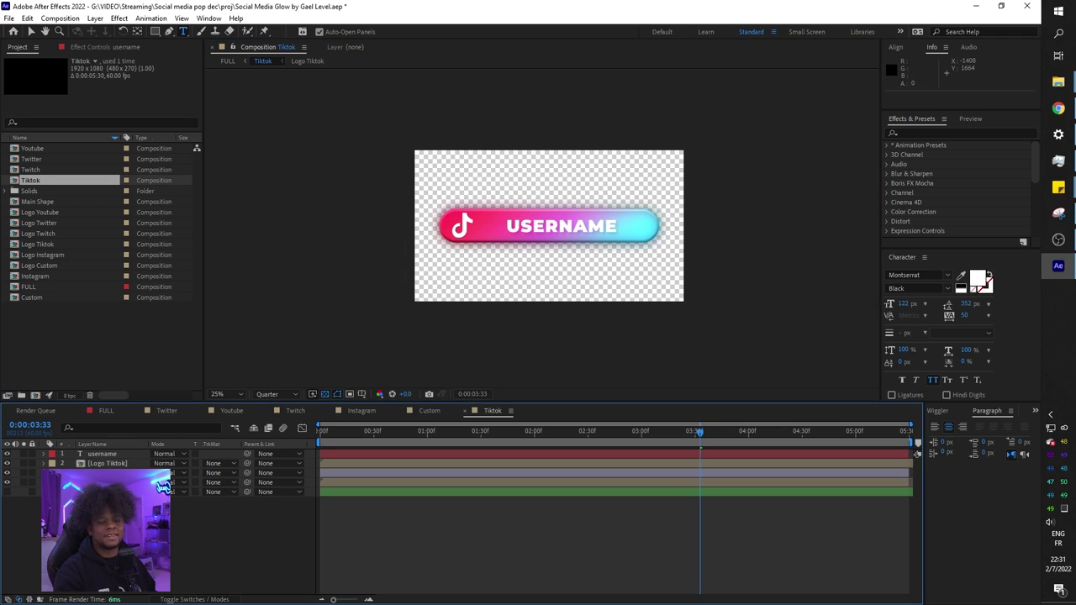
{"action": "left_click", "coordinate": [112, 464]}
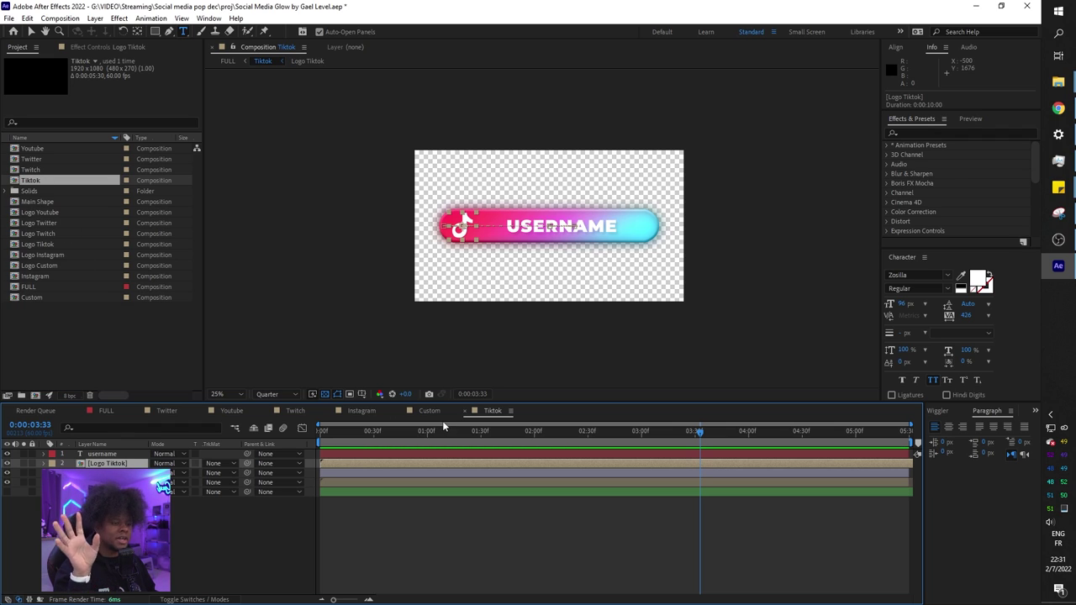
Switch to the FULL composition, preview the bar sequence, and hide the Instagram layer
{"action": "left_click", "coordinate": [103, 411]}
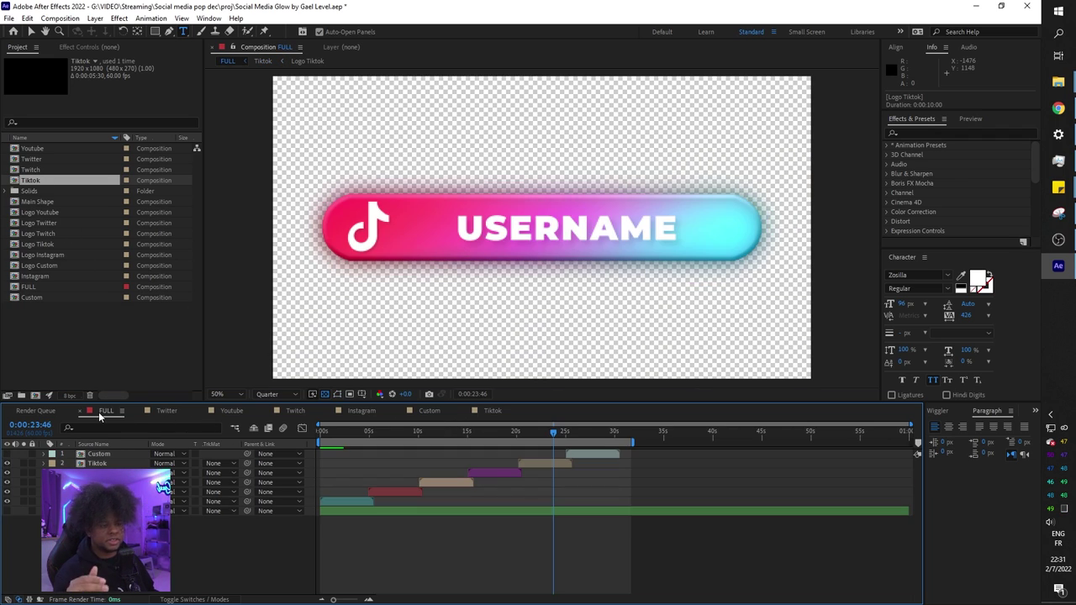
{"action": "left_click_drag", "start_coordinate": [332, 431], "coordinate": [450, 432]}
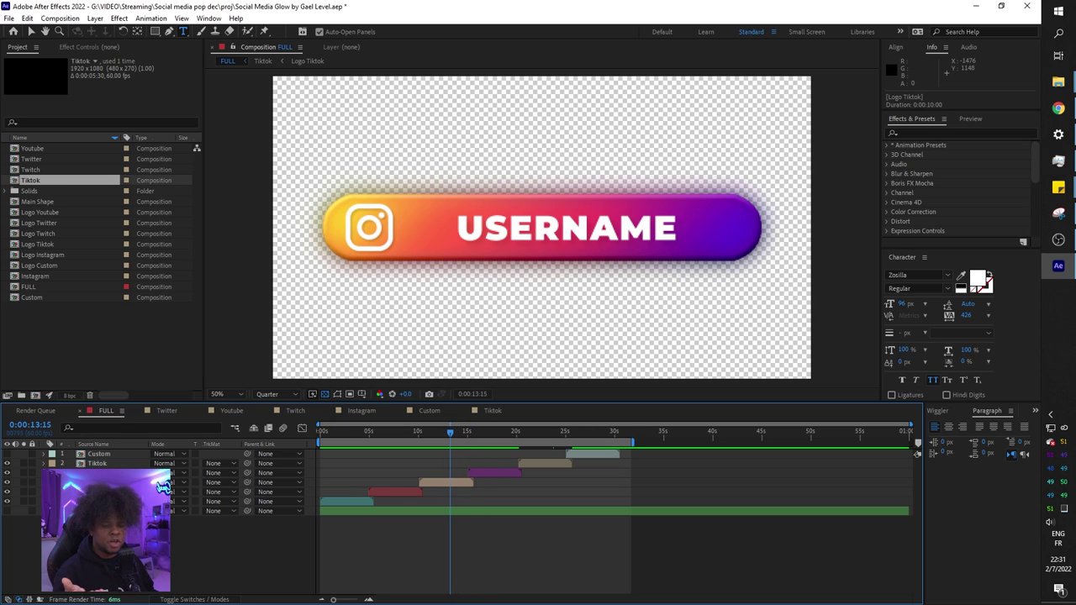
{"action": "left_click", "coordinate": [4, 481]}
{"action": "left_click", "coordinate": [7, 483]}
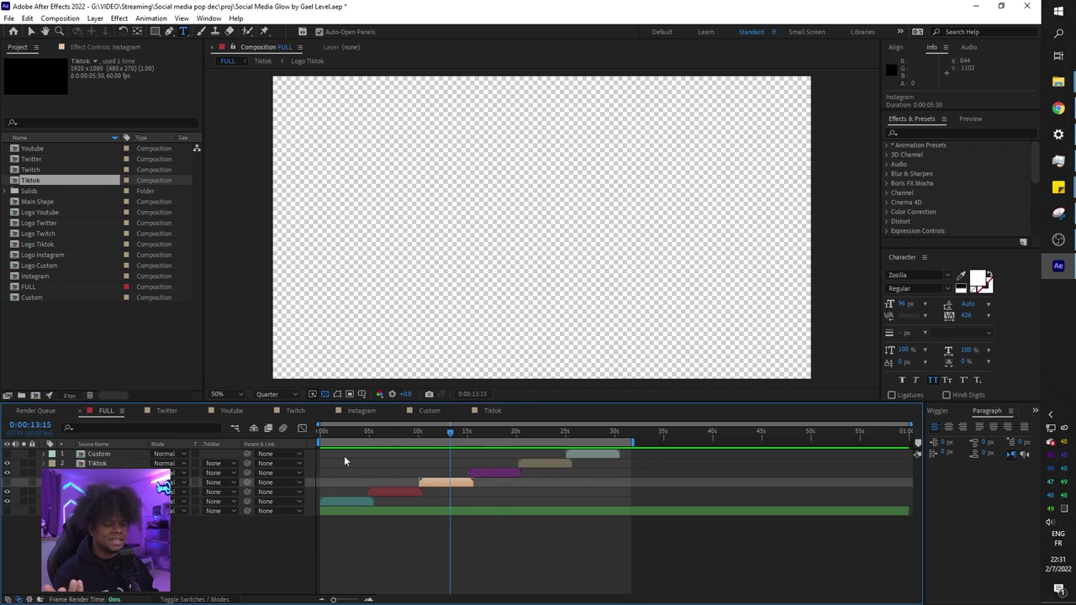
Preview the Youtube bar over the green background solid, then hide the green solid again
{"action": "left_click", "coordinate": [395, 491]}
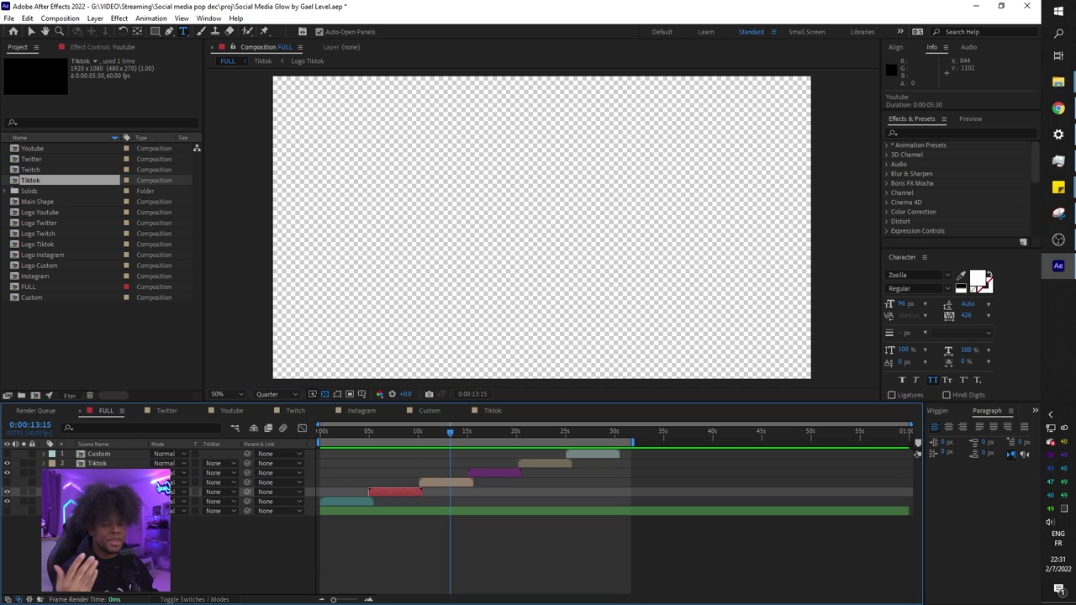
{"action": "left_click", "coordinate": [394, 436]}
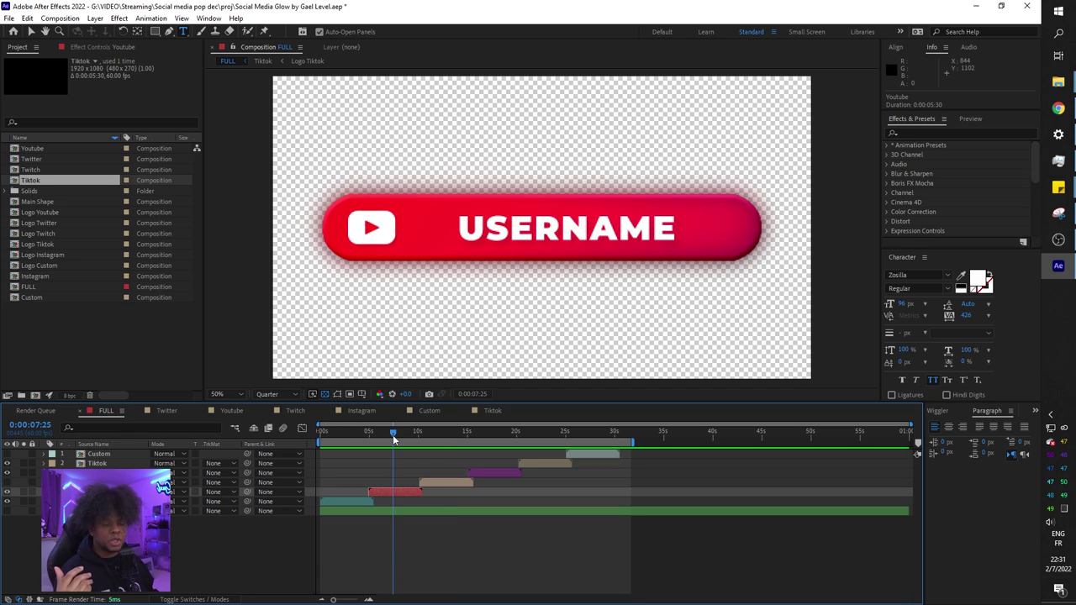
{"action": "left_click", "coordinate": [7, 512]}
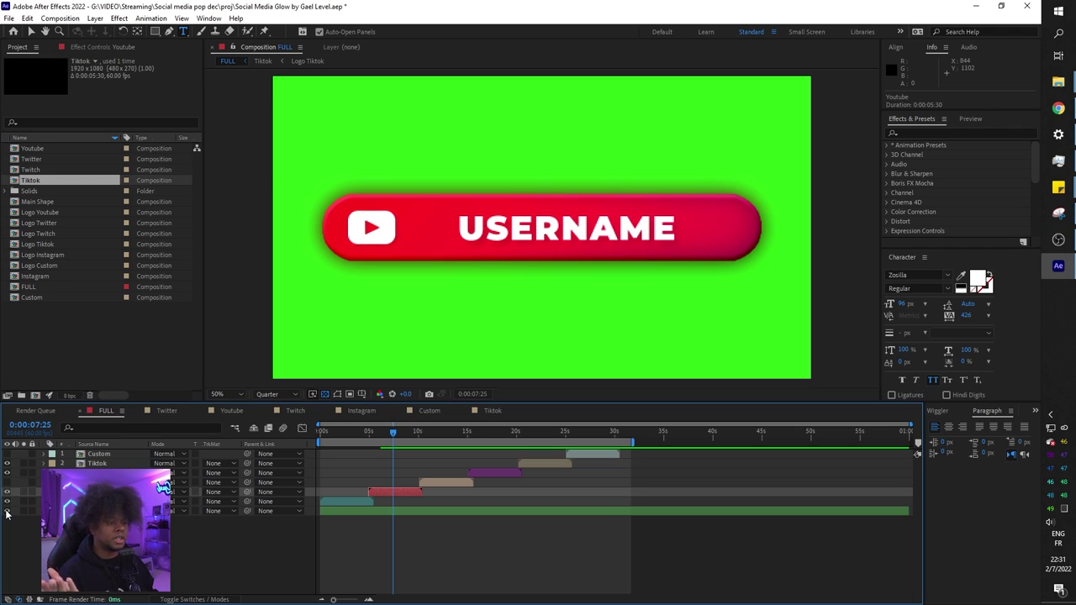
{"action": "left_click_drag", "start_coordinate": [347, 435], "coordinate": [536, 437]}
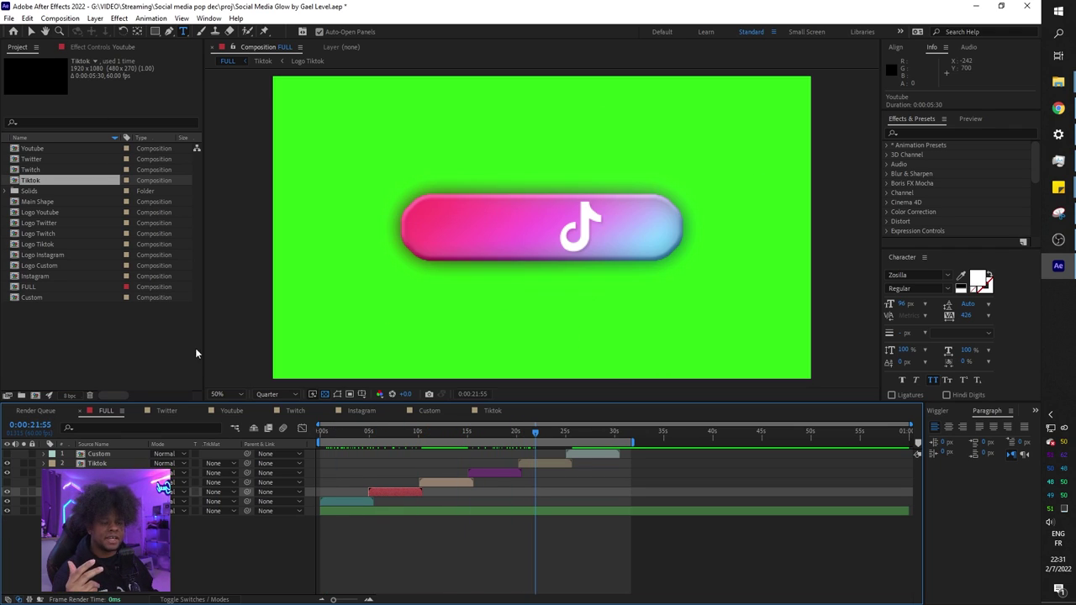
{"action": "left_click", "coordinate": [6, 511]}
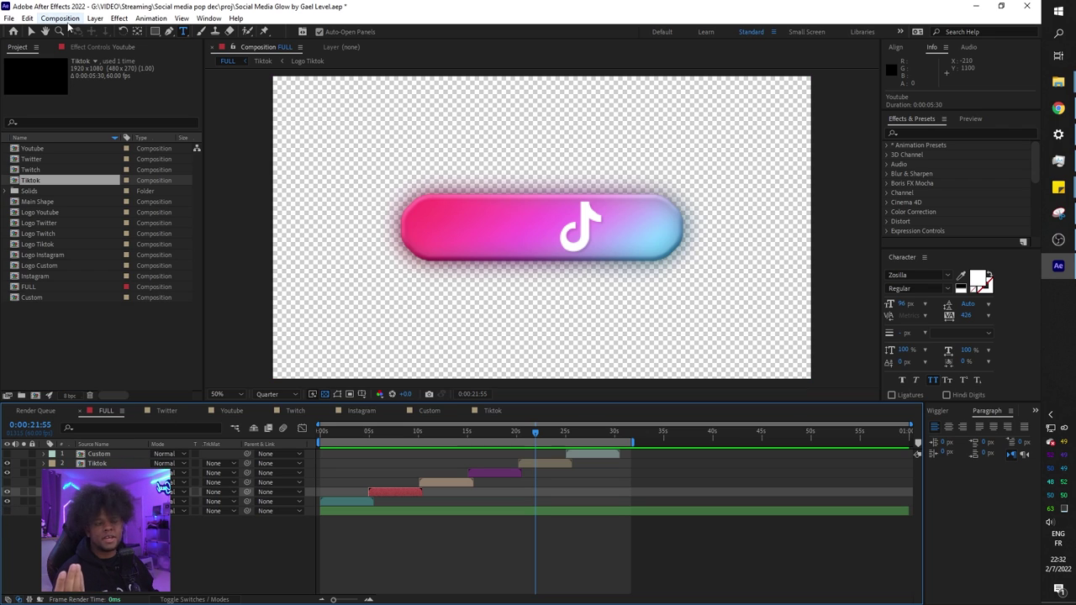
Add FULL to the Render Queue as QuickTime with RGB + Alpha channels and audio output off
{"action": "left_click", "coordinate": [68, 19]}
{"action": "left_click", "coordinate": [76, 116]}
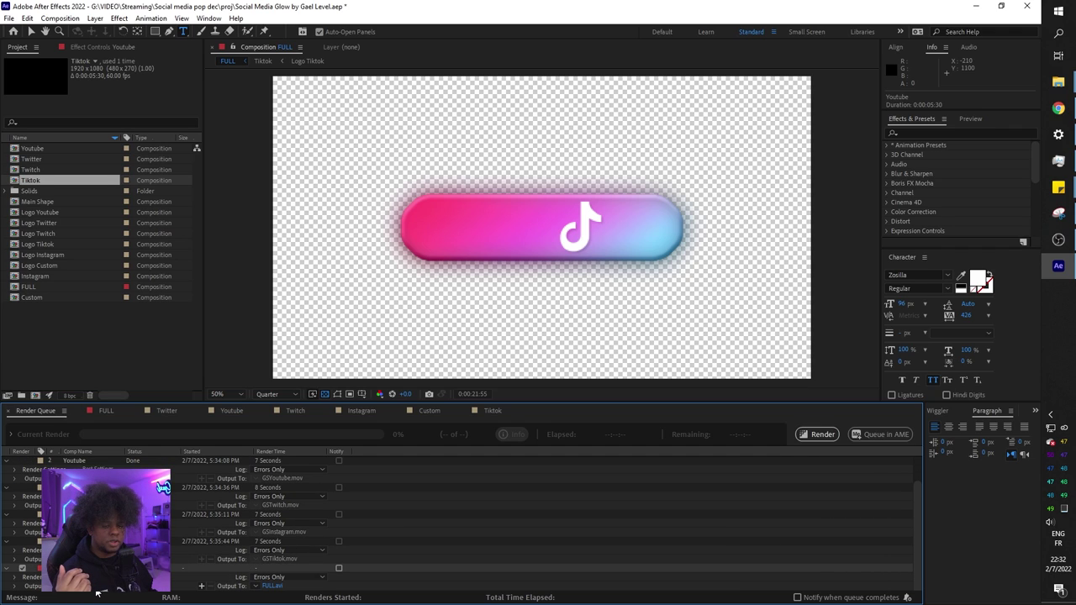
{"action": "left_click", "coordinate": [97, 589]}
{"action": "left_click", "coordinate": [568, 143]}
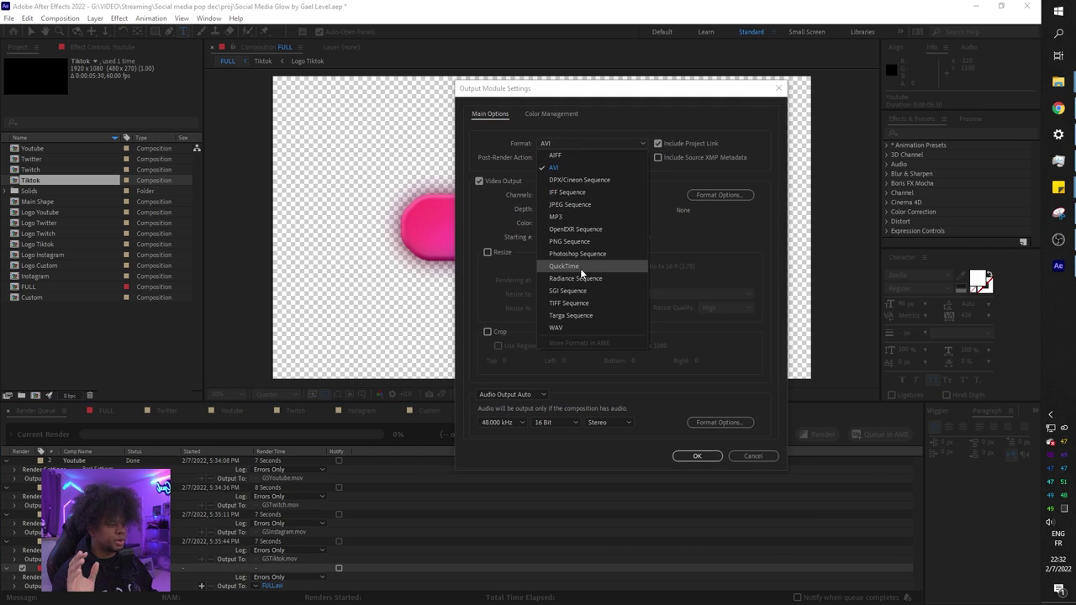
{"action": "left_click", "coordinate": [577, 265]}
{"action": "left_click", "coordinate": [598, 194]}
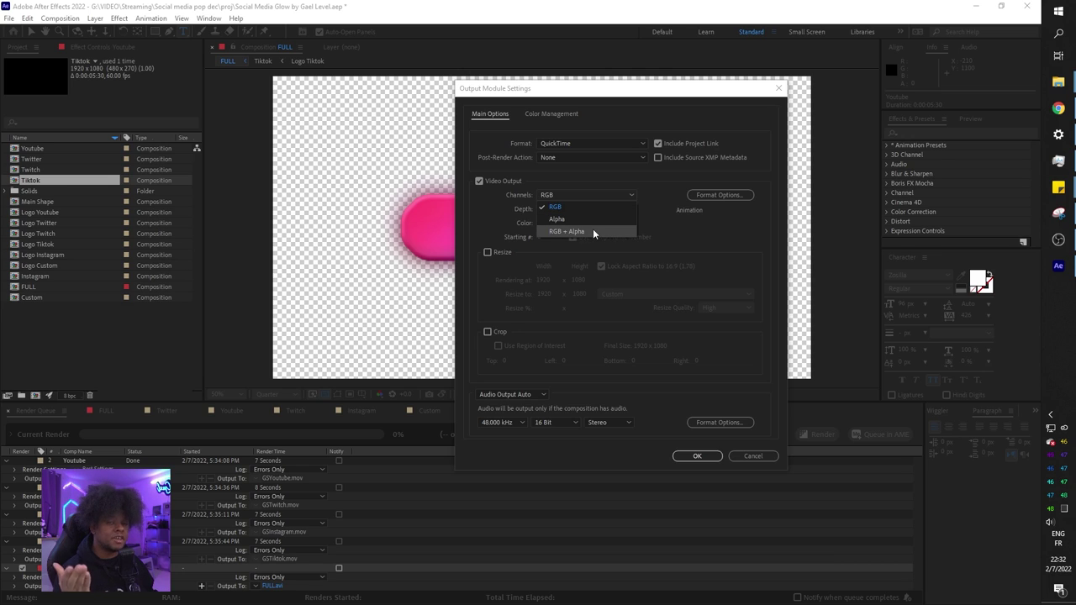
{"action": "left_click", "coordinate": [593, 230]}
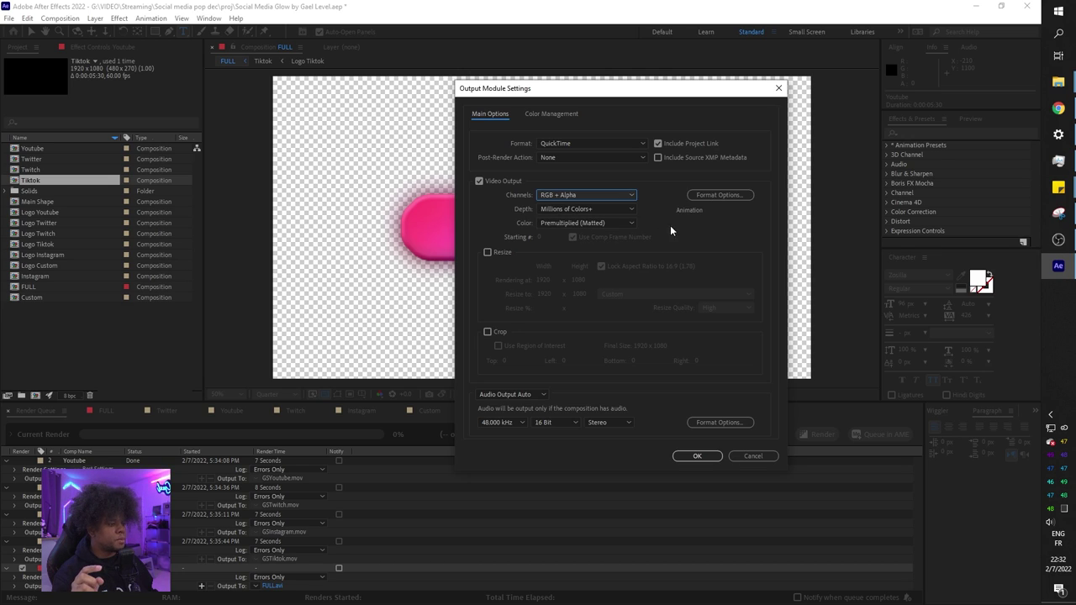
{"action": "left_click", "coordinate": [511, 394]}
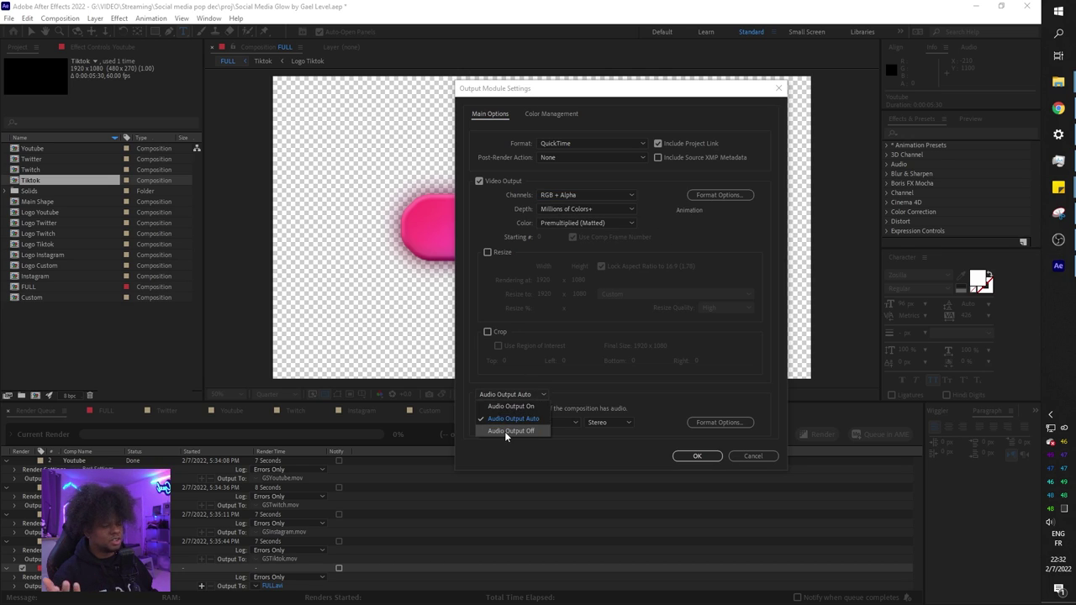
{"action": "left_click", "coordinate": [505, 431]}
{"action": "left_click", "coordinate": [712, 460]}
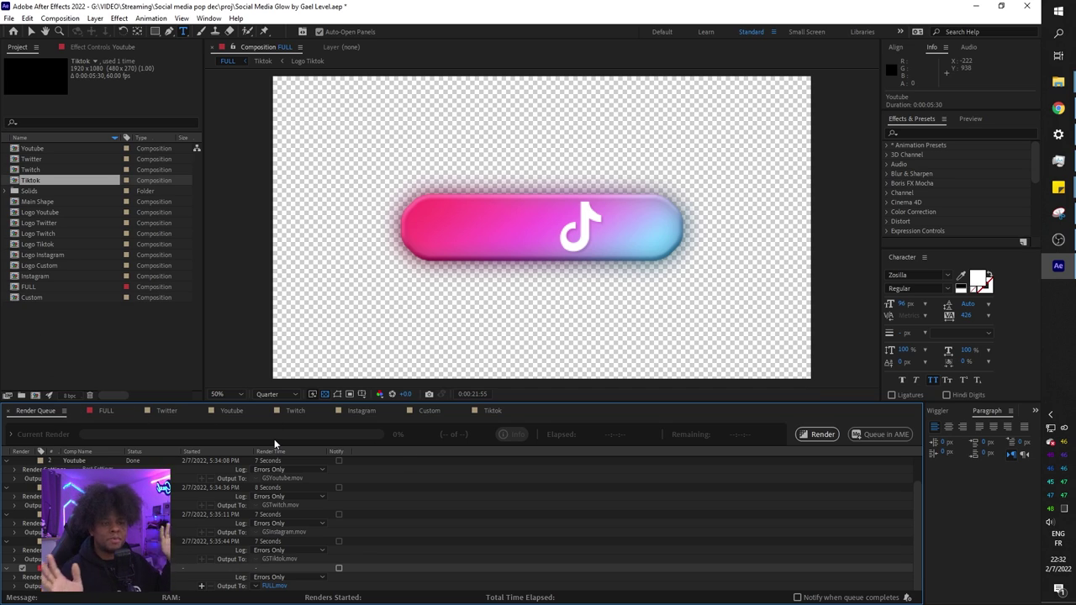
Open the Custom composition, preview its bar animation, and show the transparency grid
{"action": "left_click", "coordinate": [429, 410]}
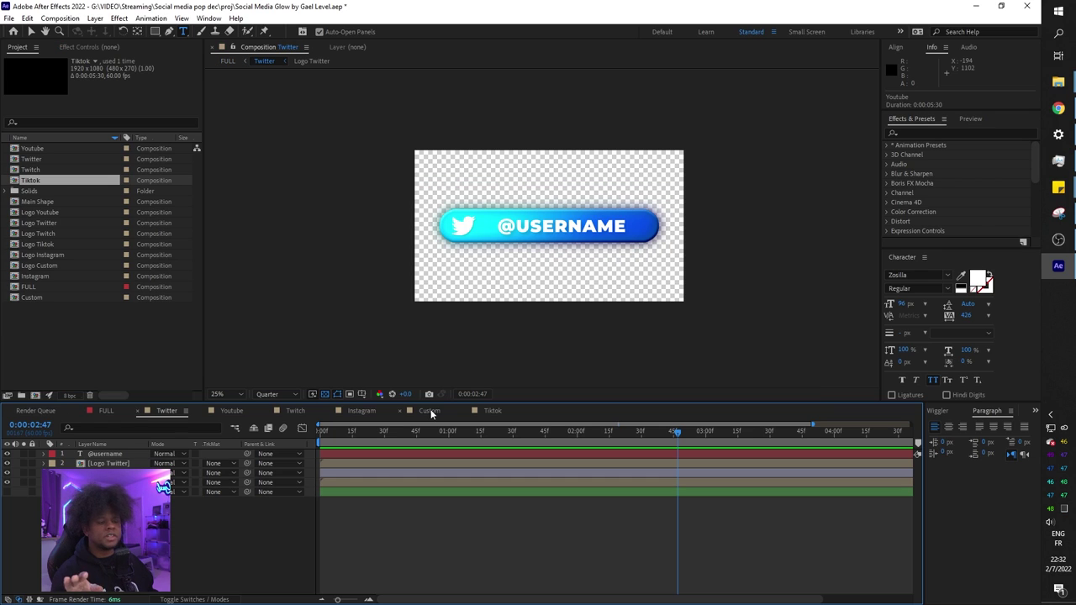
{"action": "left_click_drag", "start_coordinate": [372, 434], "coordinate": [548, 433]}
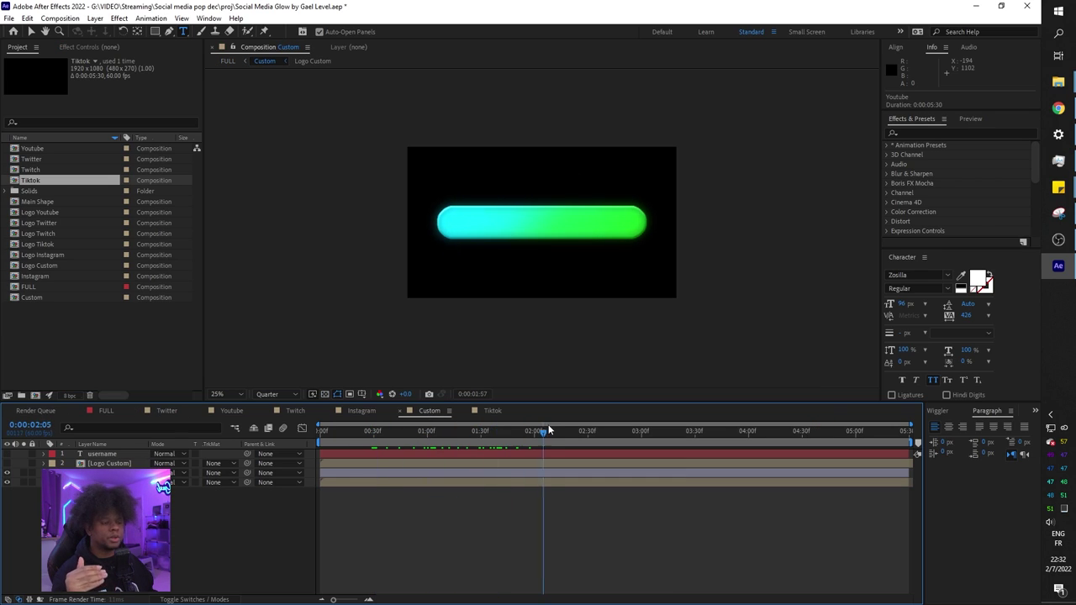
{"action": "left_click", "coordinate": [324, 395]}
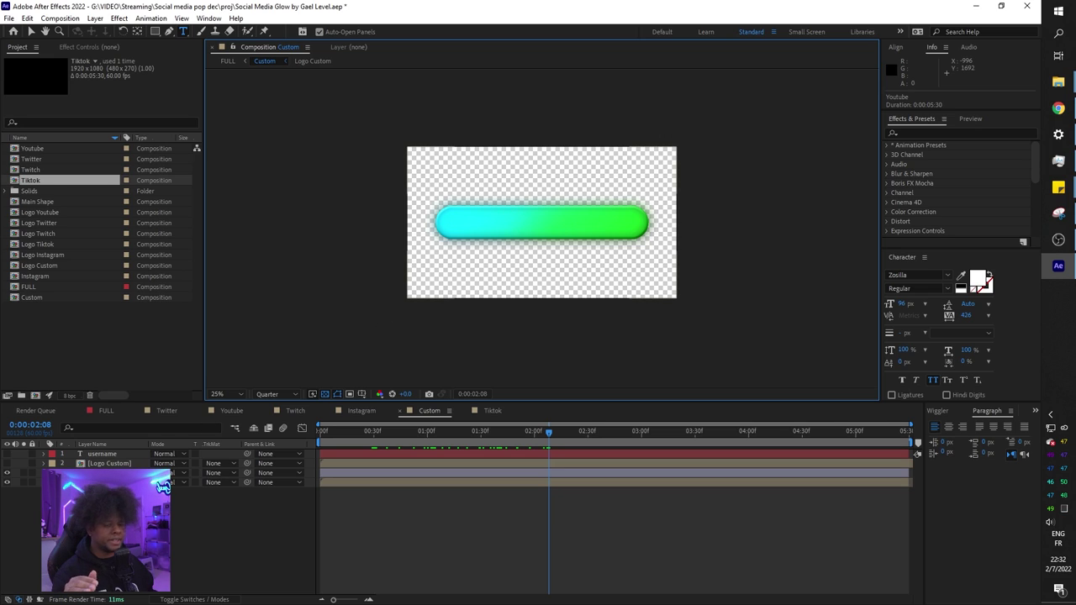
Change the Main Shape layer's Gradient Ramp start colour to purple-magenta
{"action": "left_click", "coordinate": [109, 482]}
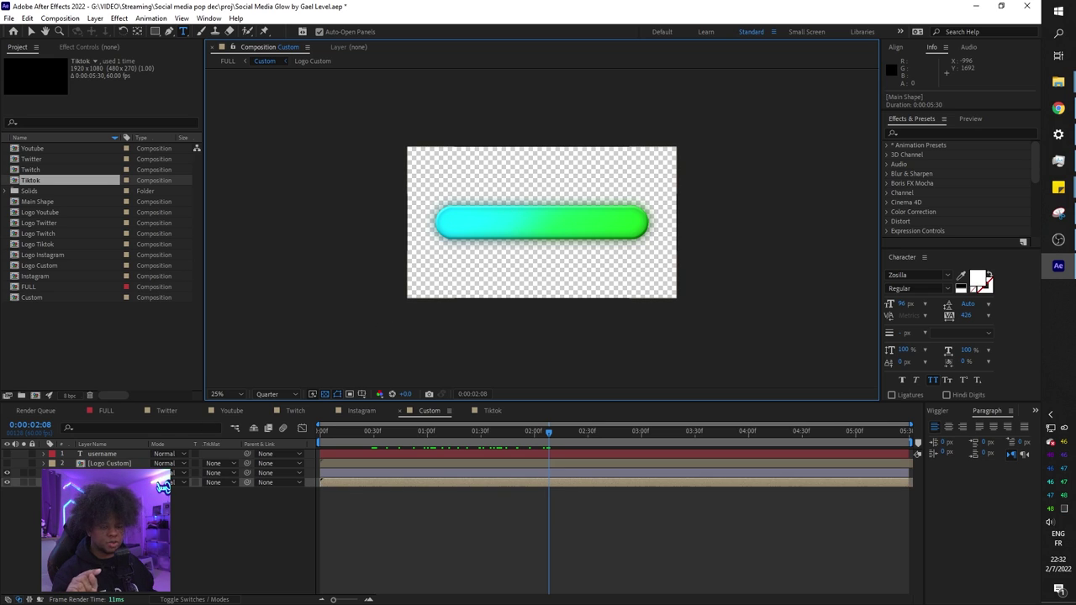
{"action": "left_click", "coordinate": [98, 47]}
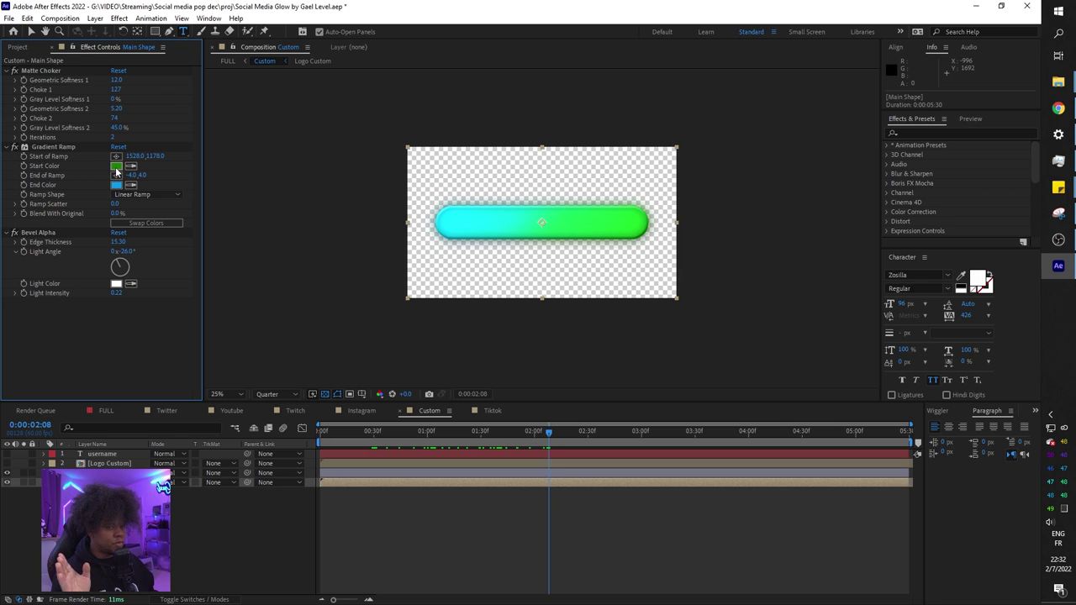
{"action": "left_click", "coordinate": [116, 167]}
{"action": "left_click", "coordinate": [863, 192]}
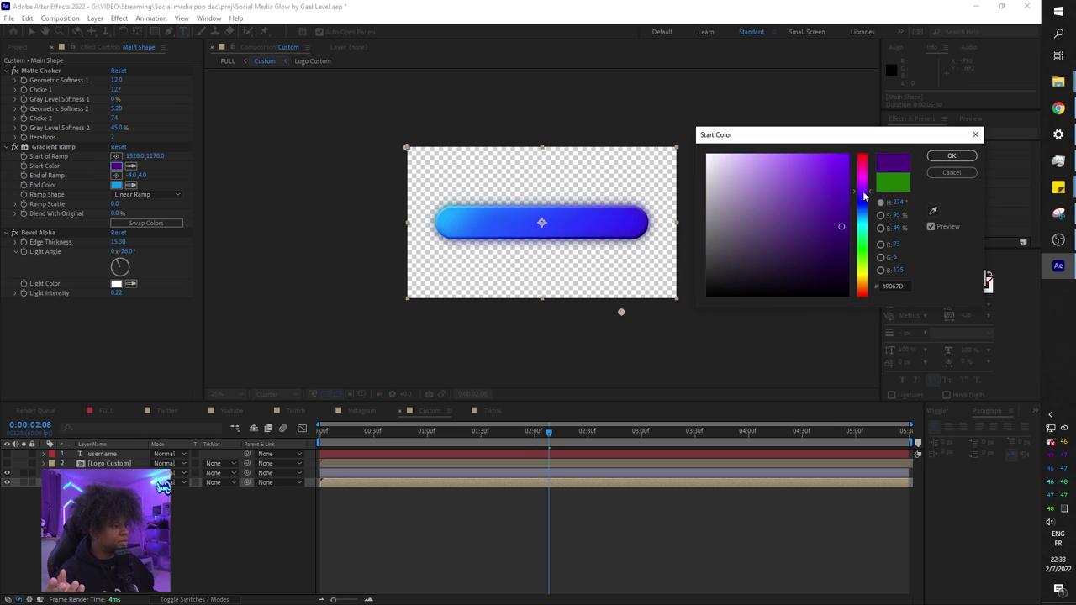
{"action": "left_click_drag", "start_coordinate": [865, 190], "coordinate": [865, 199]}
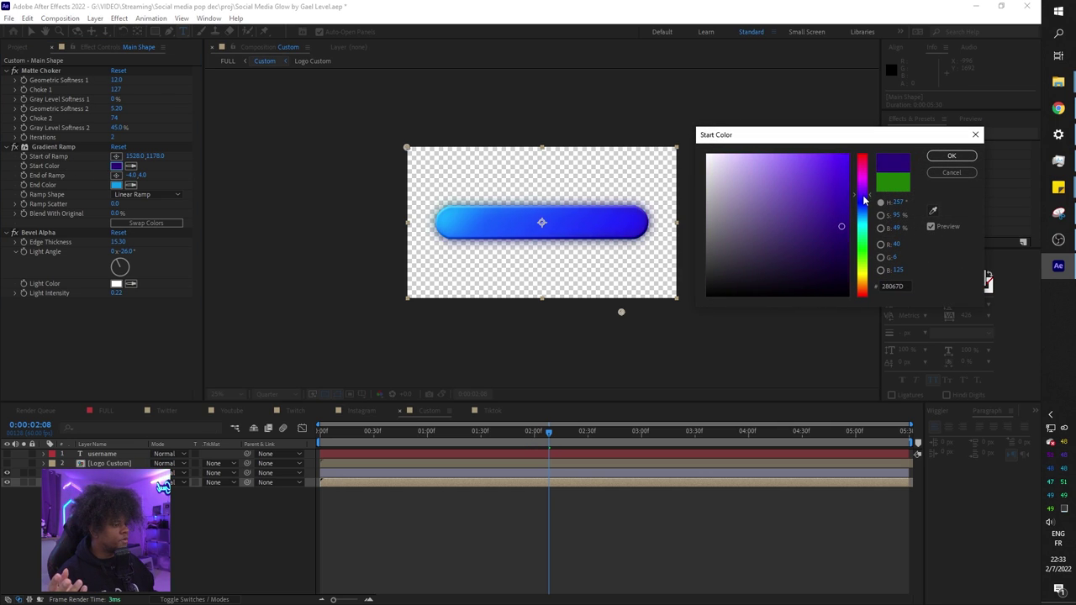
{"action": "left_click", "coordinate": [952, 155]}
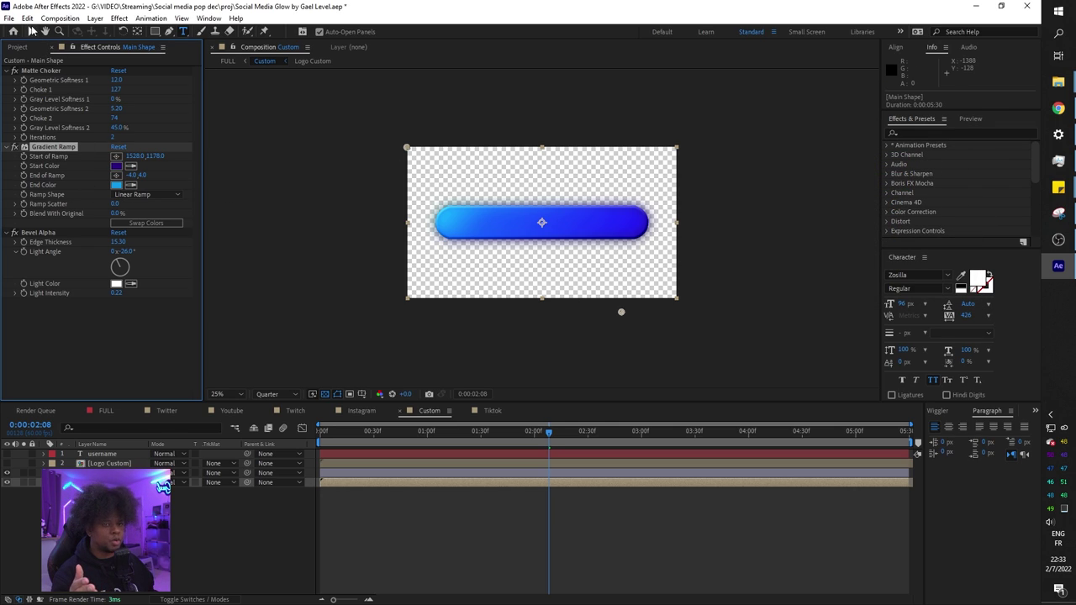
Use the Selection tool to reposition the gradient ramp's end and start points on the bar
{"action": "left_click", "coordinate": [31, 32]}
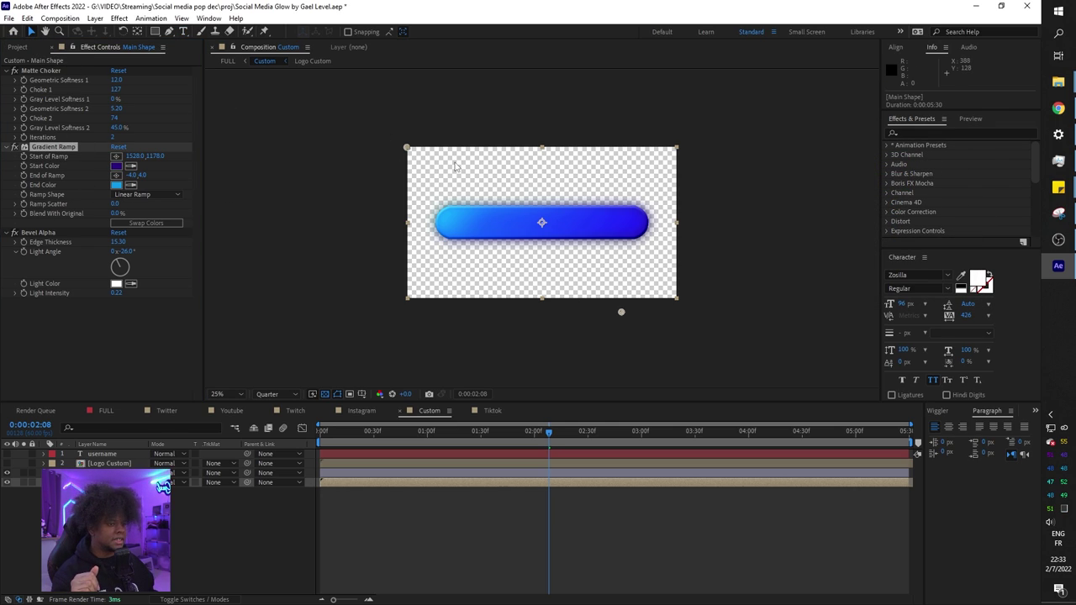
{"action": "mouse_move", "coordinate": [405, 147]}
{"action": "left_mouse_down"}
{"action": "mouse_move", "coordinate": [666, 153]}
{"action": "mouse_move", "coordinate": [412, 131]}
{"action": "mouse_move", "coordinate": [421, 134]}
{"action": "left_mouse_up"}
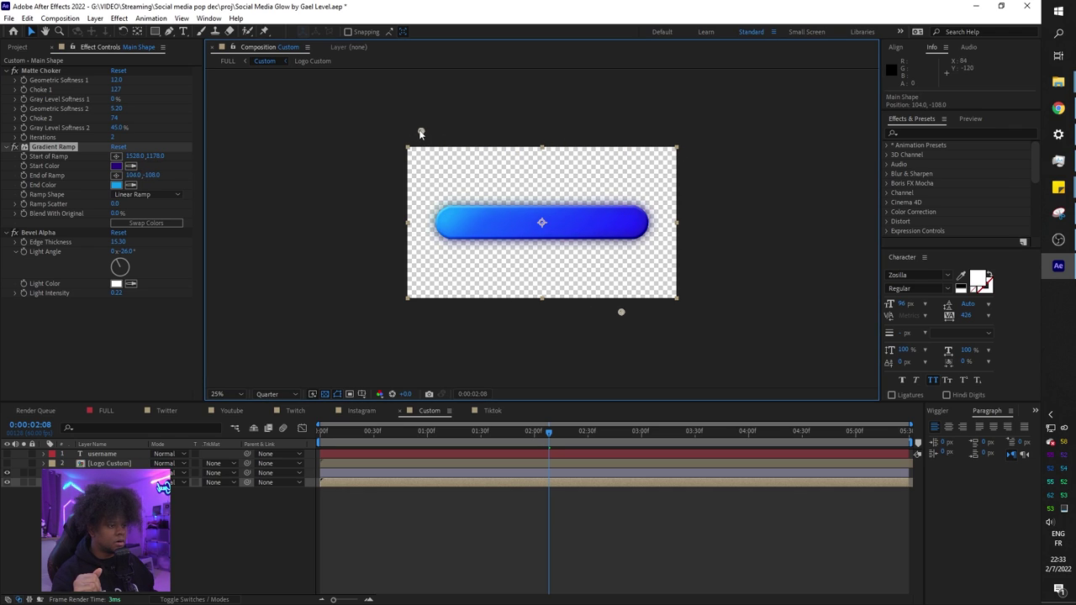
{"action": "mouse_move", "coordinate": [620, 313]}
{"action": "left_mouse_down"}
{"action": "mouse_move", "coordinate": [583, 271]}
{"action": "mouse_move", "coordinate": [569, 283]}
{"action": "mouse_move", "coordinate": [554, 263]}
{"action": "mouse_move", "coordinate": [625, 301]}
{"action": "left_mouse_up"}
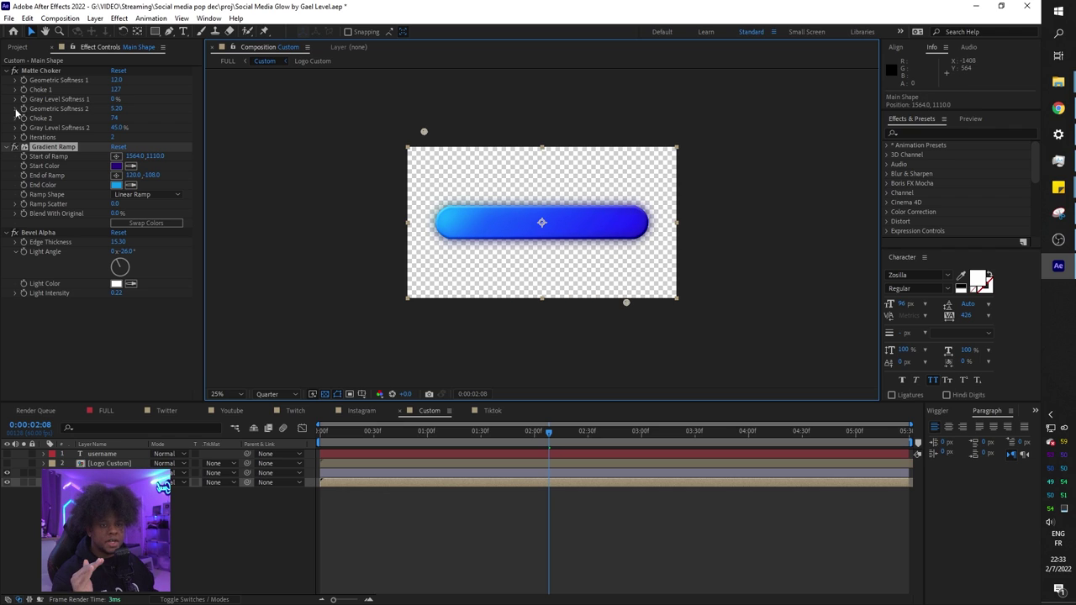
Compare the bar with Bevel Alpha off and on, scrub to 0:00:01:01, and select Logo Custom
{"action": "left_click", "coordinate": [59, 148]}
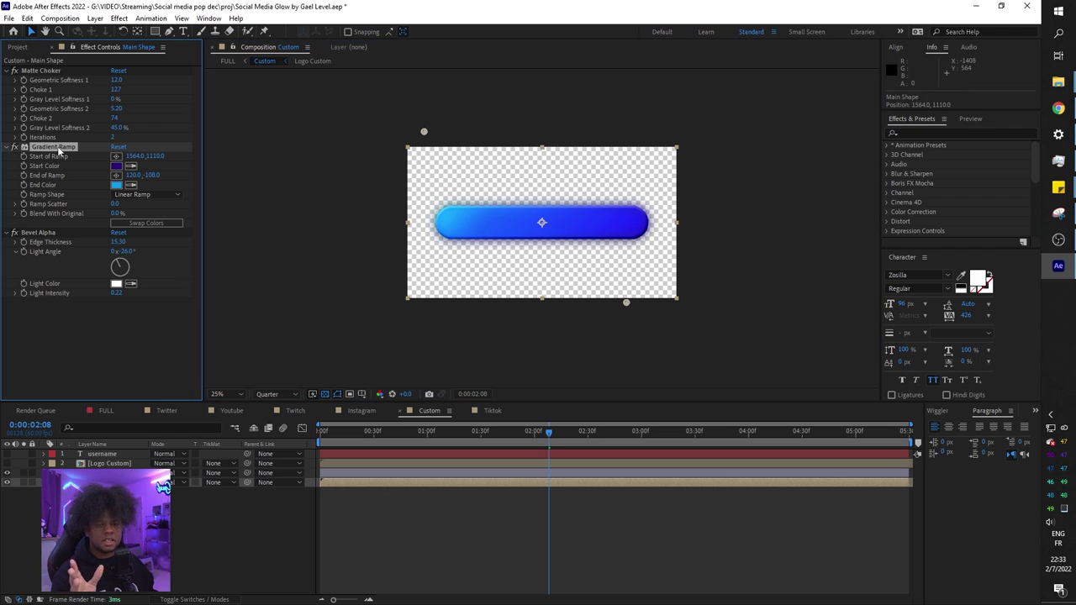
{"action": "left_click", "coordinate": [52, 234]}
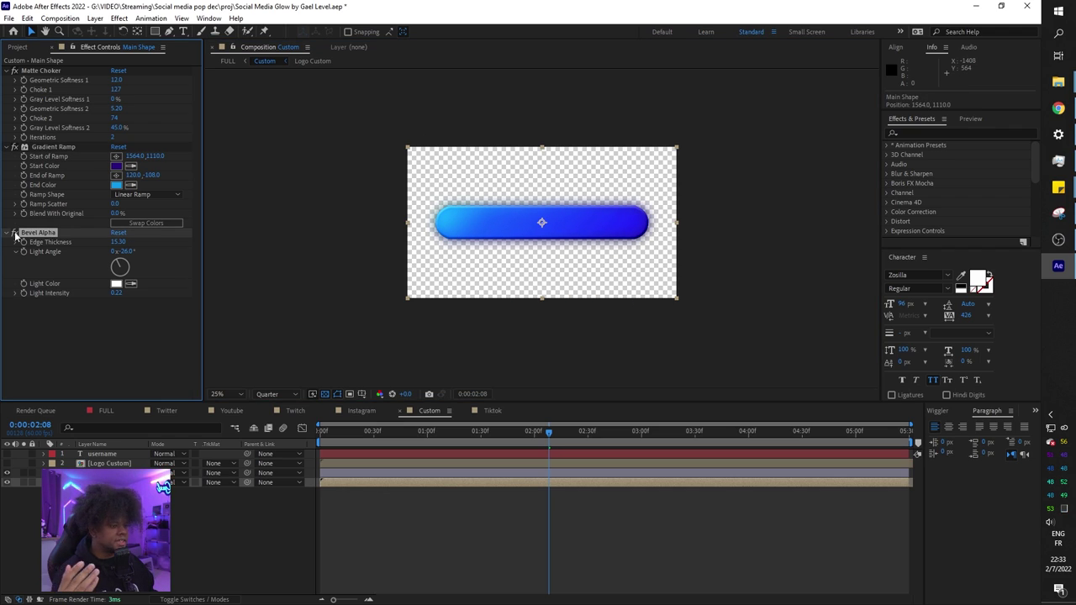
{"action": "left_click", "coordinate": [15, 234]}
{"action": "left_click", "coordinate": [15, 234]}
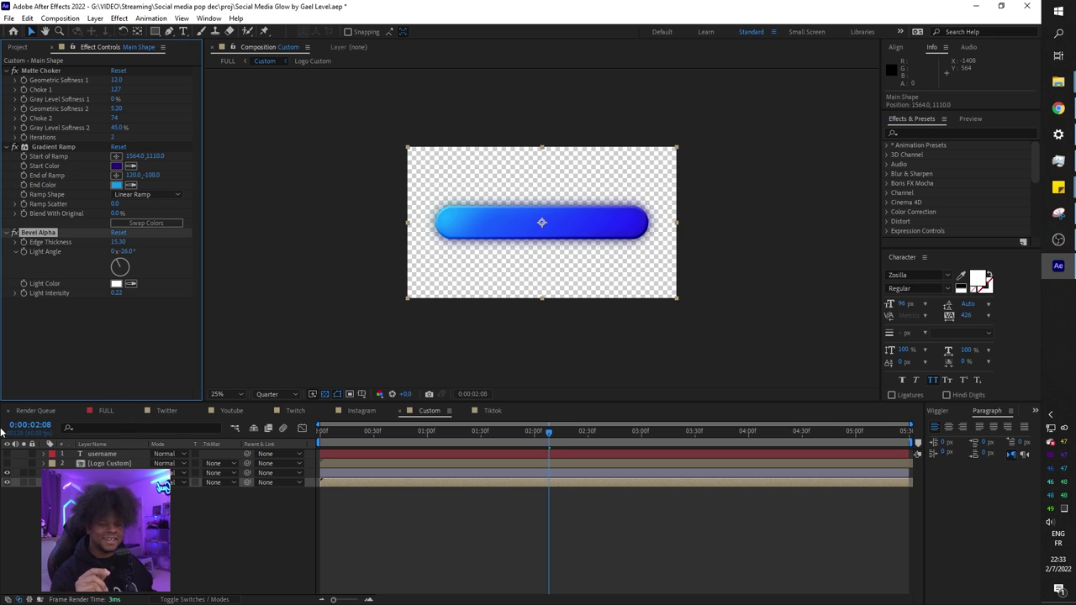
{"action": "left_click_drag", "start_coordinate": [323, 430], "coordinate": [429, 430]}
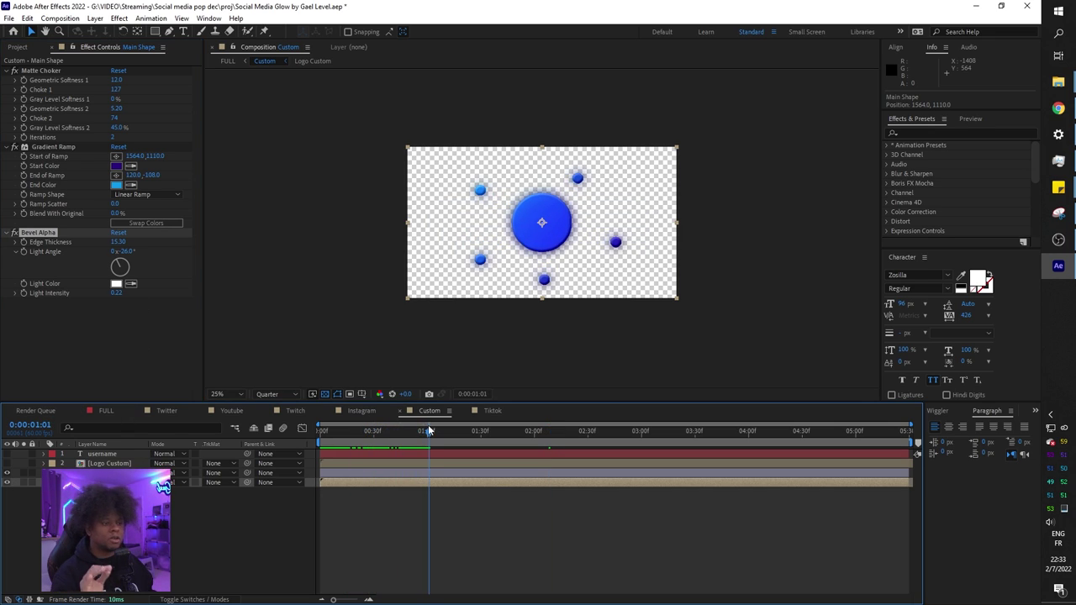
{"action": "left_click", "coordinate": [95, 467]}
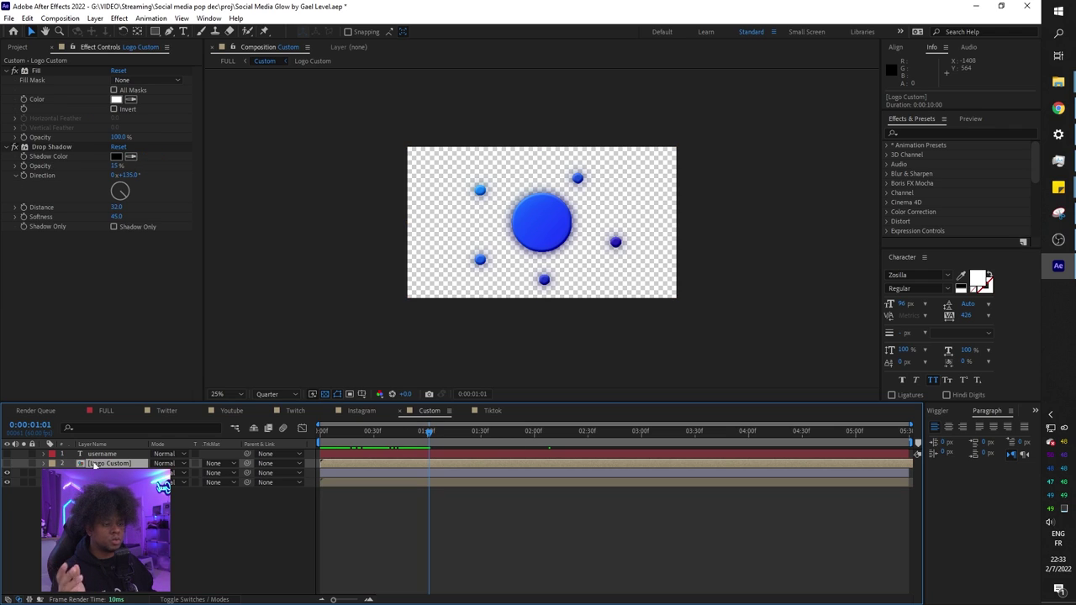
Make the Logo Custom star visible, open its pre-comp, then check the Instagram and Tiktok compositions
{"action": "left_click", "coordinate": [8, 463]}
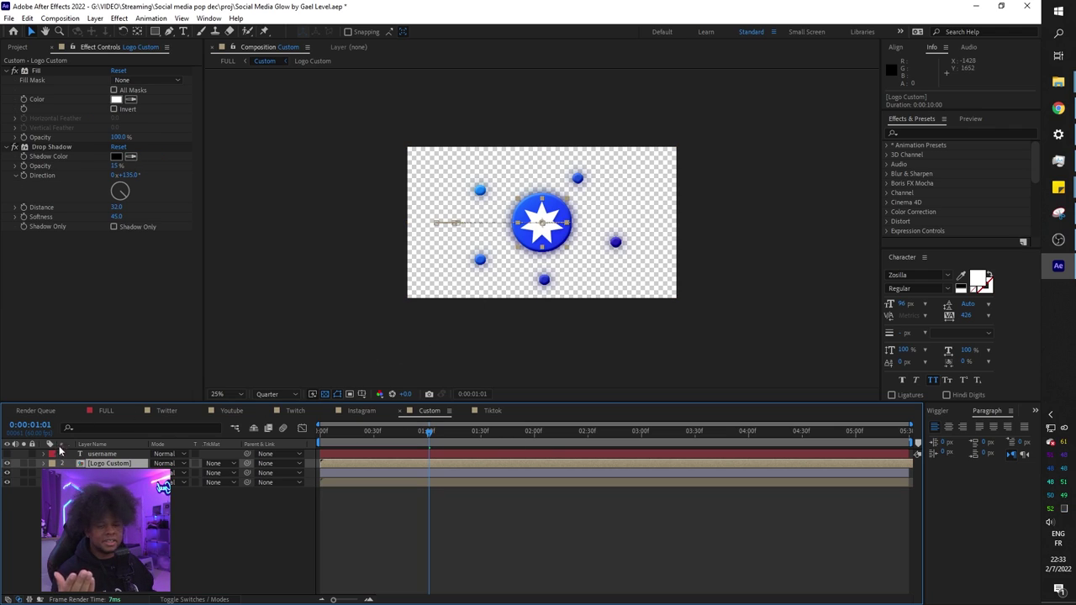
{"action": "double_click", "coordinate": [542, 223]}
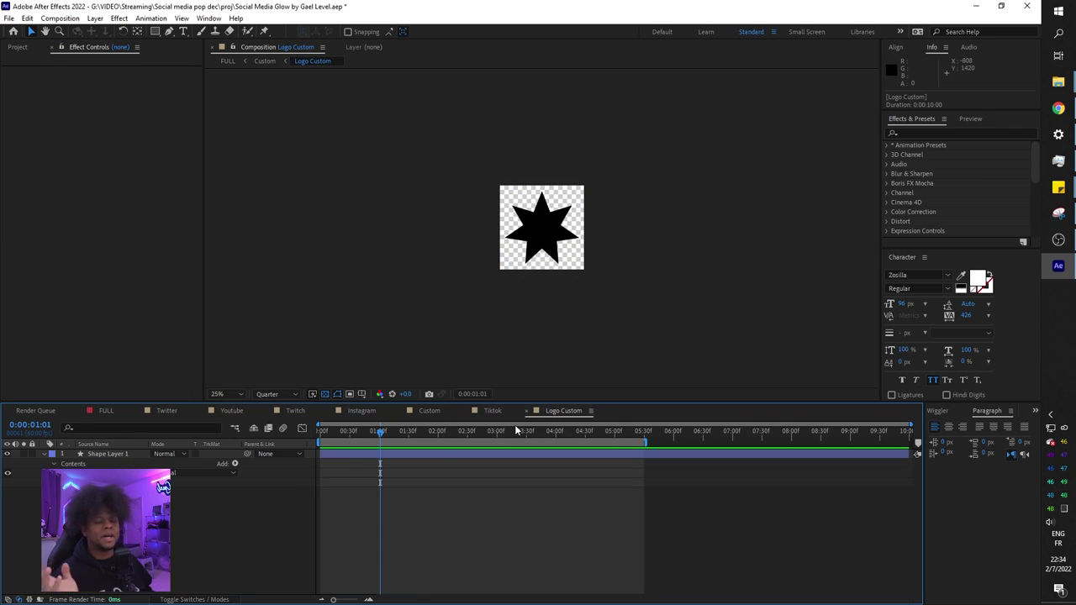
{"action": "left_click", "coordinate": [361, 411]}
{"action": "left_click_drag", "start_coordinate": [351, 430], "coordinate": [580, 451]}
{"action": "left_click", "coordinate": [549, 413]}
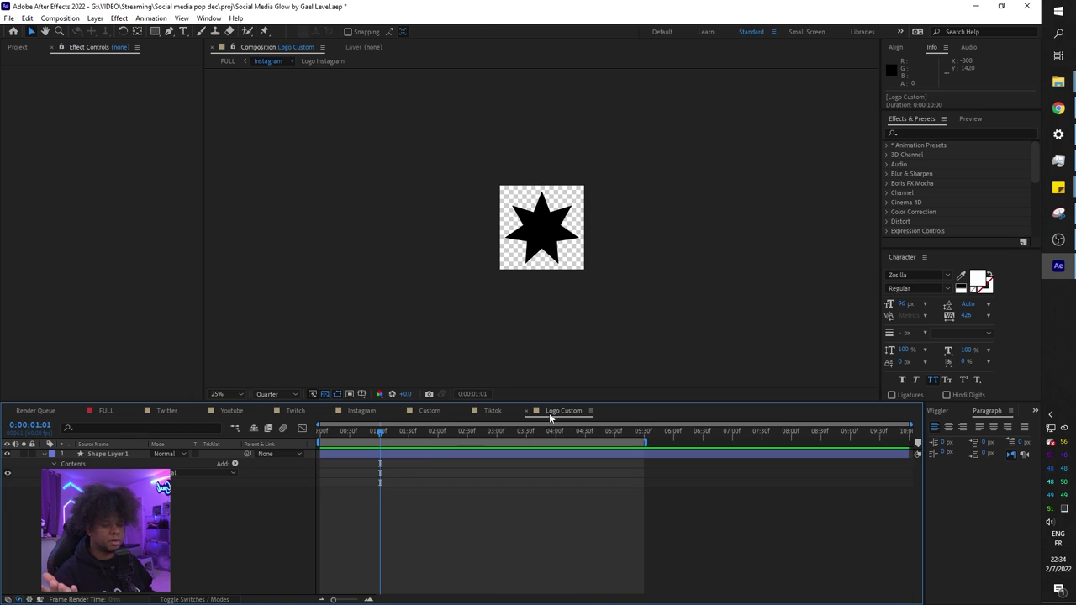
{"action": "left_click", "coordinate": [483, 415]}
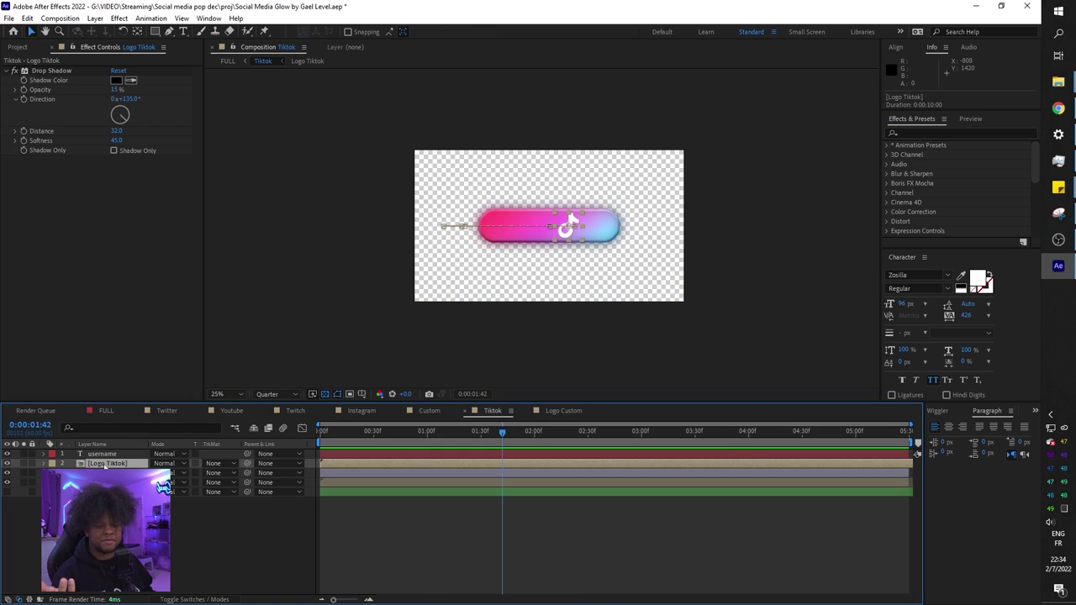
Zoom into the TikTok logo in the Composition viewer and back out
{"action": "scroll", "coordinate": [807, 268], "scroll_direction": "up", "scroll_amount": 5}
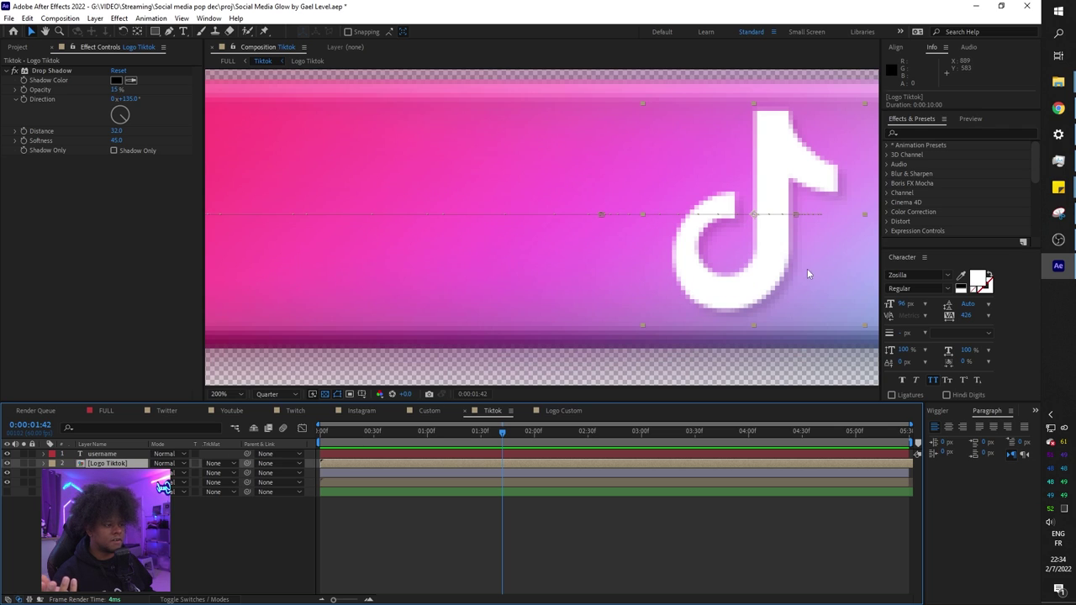
{"action": "scroll", "coordinate": [807, 268], "scroll_direction": "down", "scroll_amount": 4}
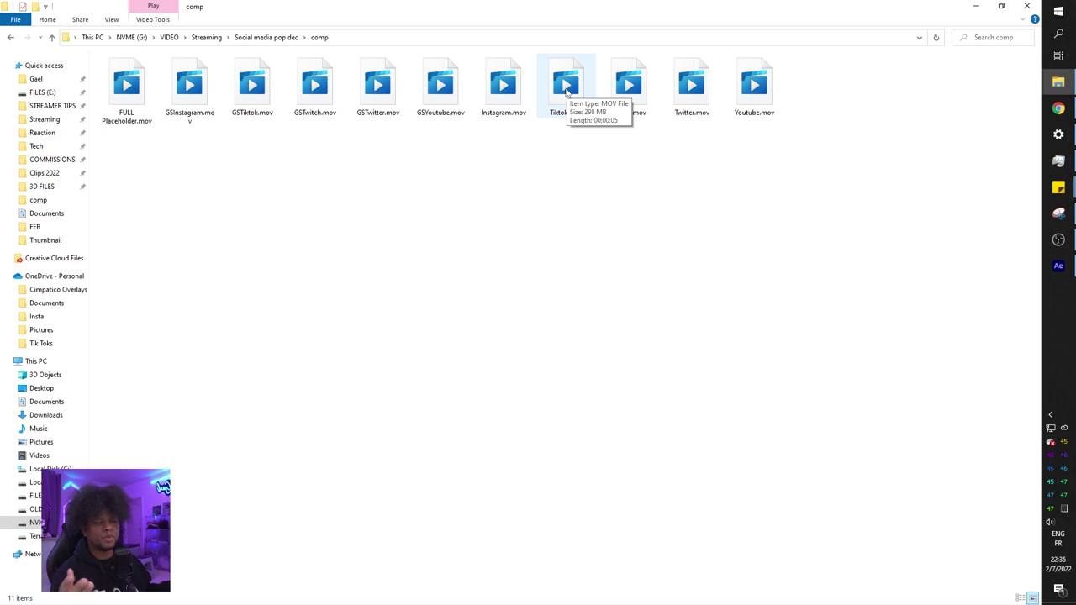
Open Instagram.mov in QuickTime Player at half size and play the animation twice
{"action": "right_click", "coordinate": [505, 96]}
{"action": "mouse_move", "coordinate": [463, 178]}
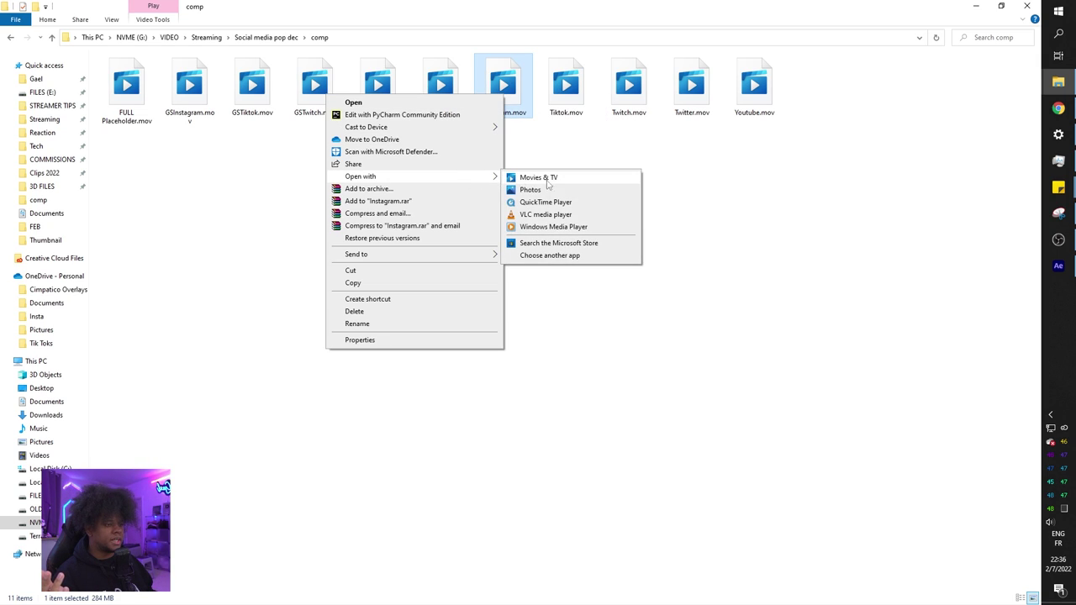
{"action": "left_click", "coordinate": [576, 202]}
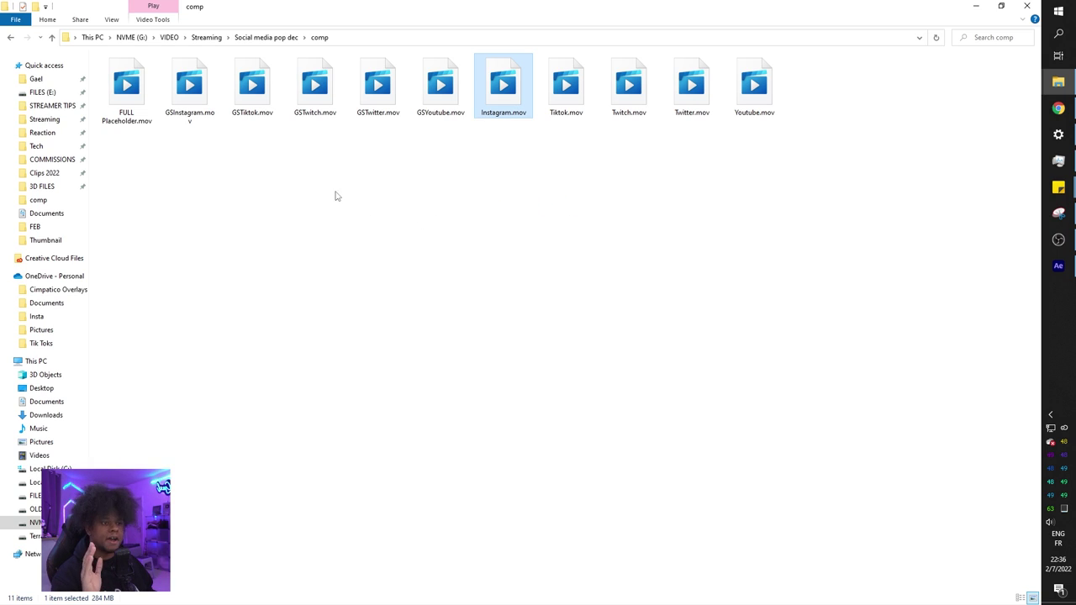
{"action": "left_click", "coordinate": [96, 75]}
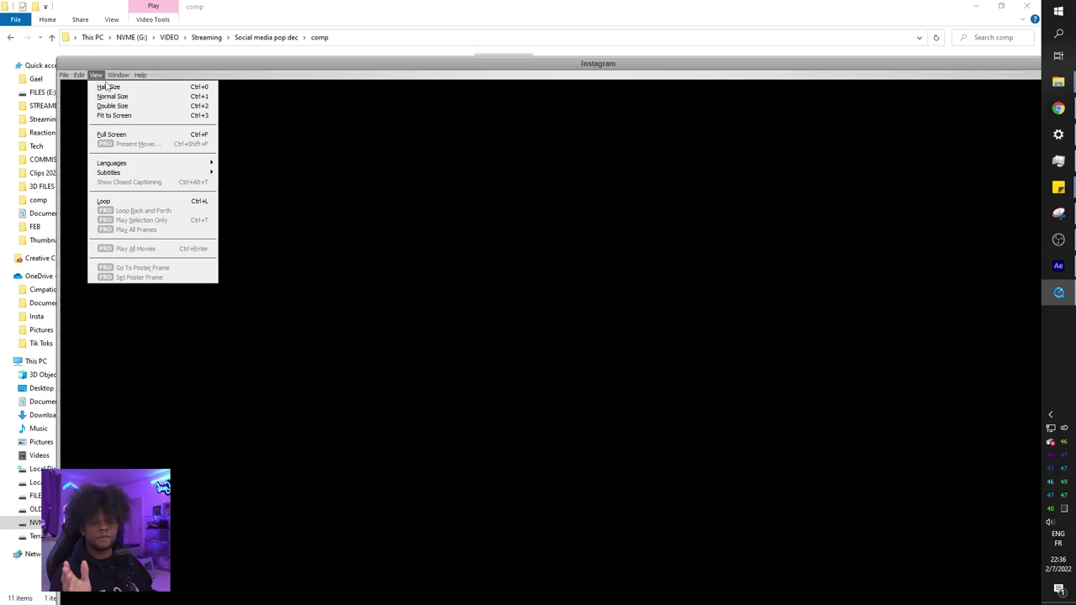
{"action": "left_click", "coordinate": [107, 87]}
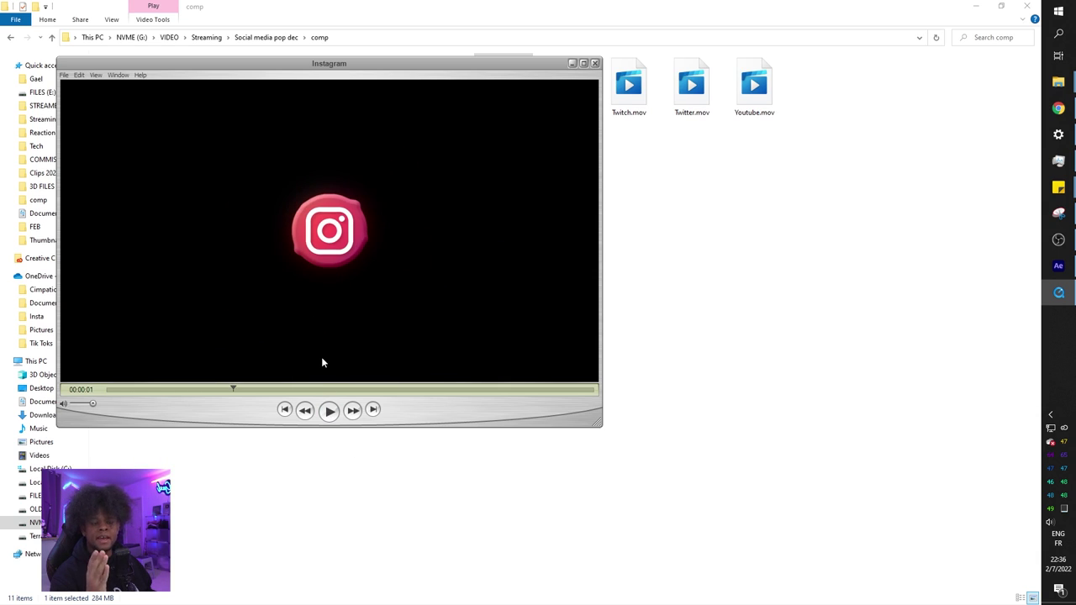
{"action": "left_click", "coordinate": [330, 412]}
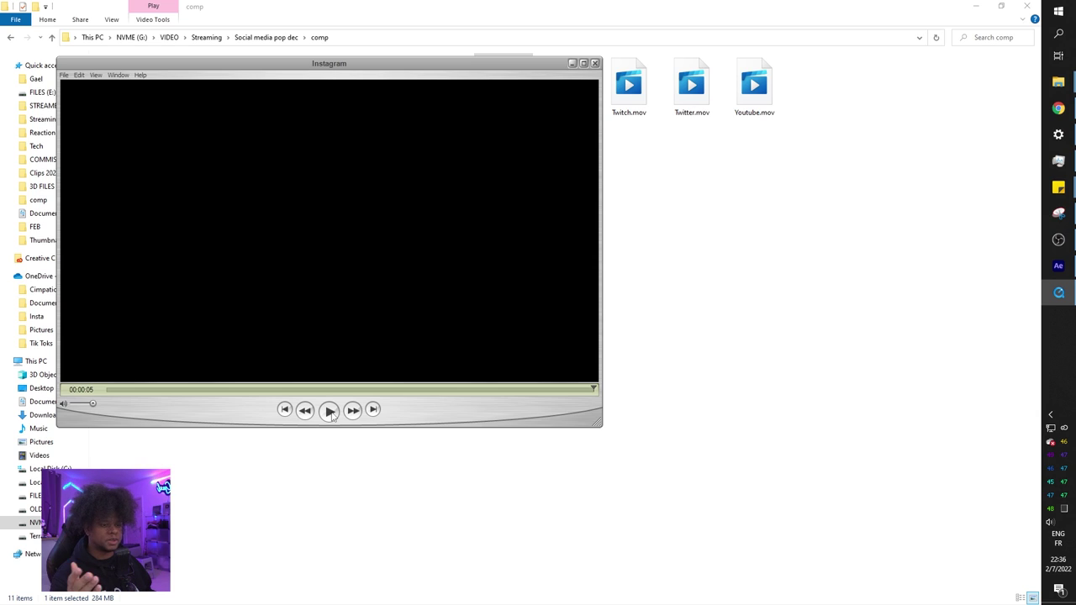
{"action": "left_click", "coordinate": [329, 411]}
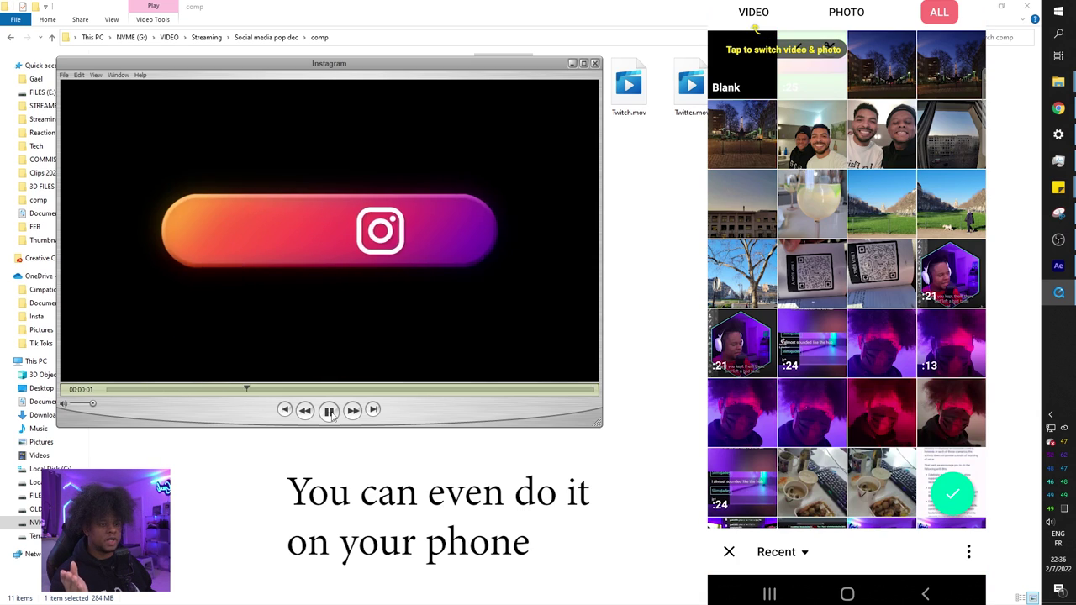
Pause Instagram.mov, scrub it to its end at 00:00:05, and move the player window lower
{"action": "left_click", "coordinate": [330, 412]}
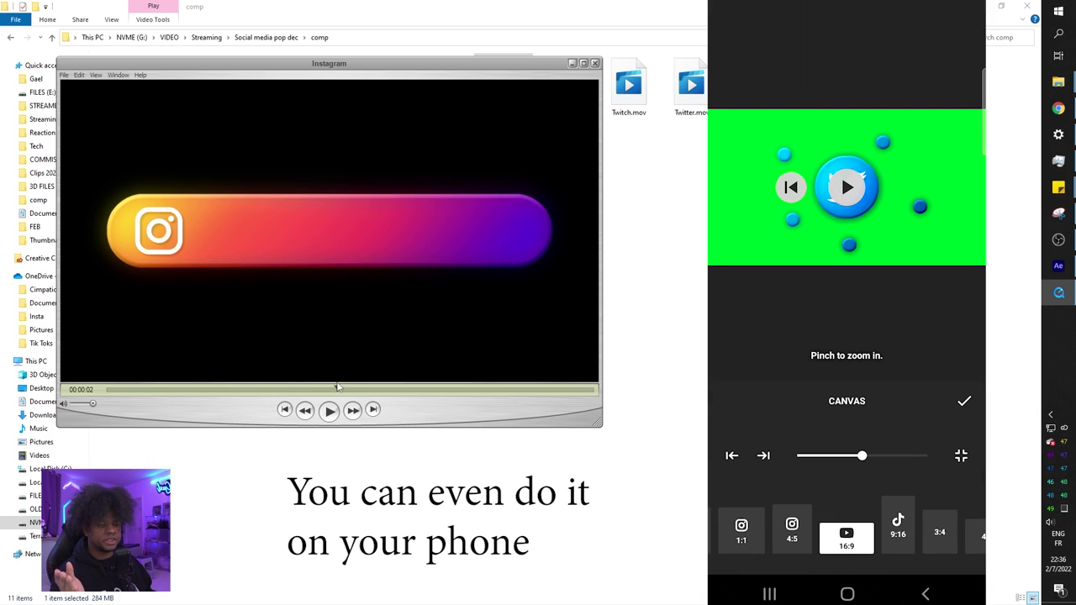
{"action": "mouse_move", "coordinate": [337, 387]}
{"action": "left_mouse_down"}
{"action": "mouse_move", "coordinate": [291, 389]}
{"action": "mouse_move", "coordinate": [323, 389]}
{"action": "left_mouse_up"}
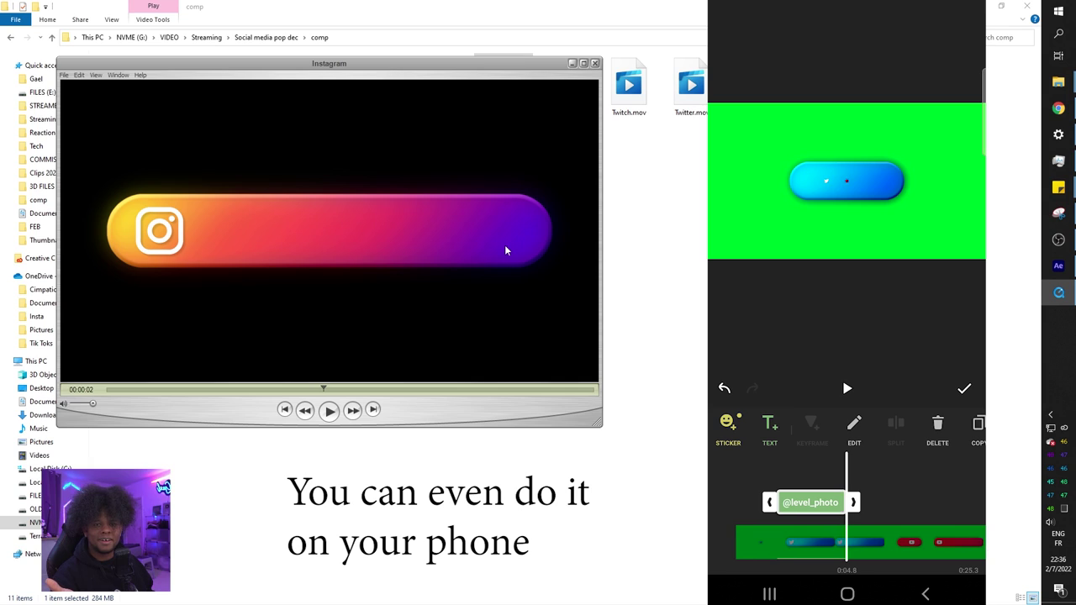
{"action": "left_click", "coordinate": [537, 390]}
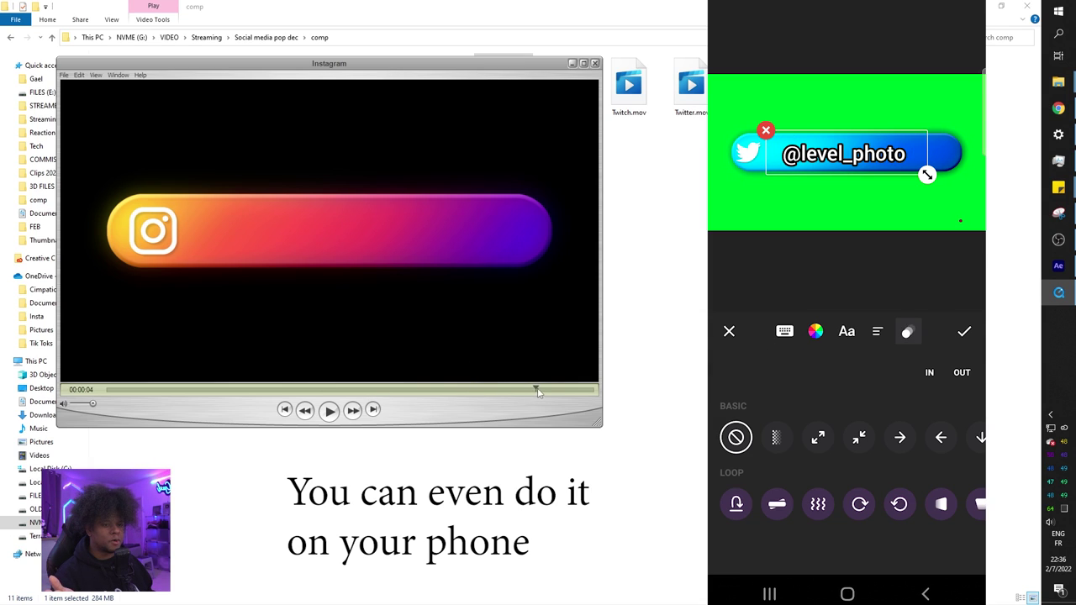
{"action": "left_click_drag", "start_coordinate": [538, 392], "coordinate": [593, 392]}
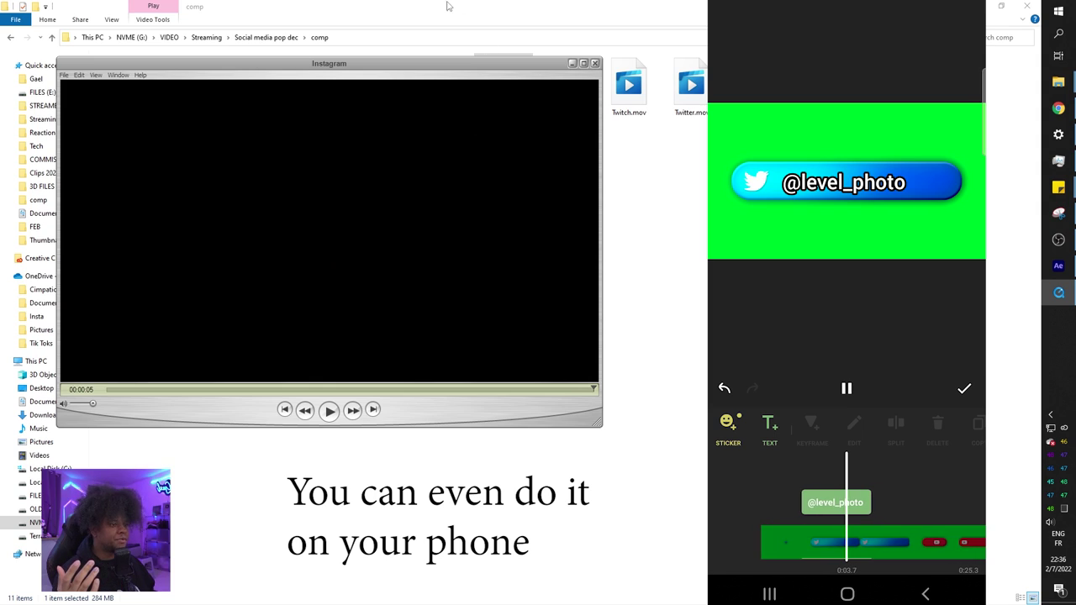
{"action": "left_click_drag", "start_coordinate": [451, 63], "coordinate": [478, 205]}
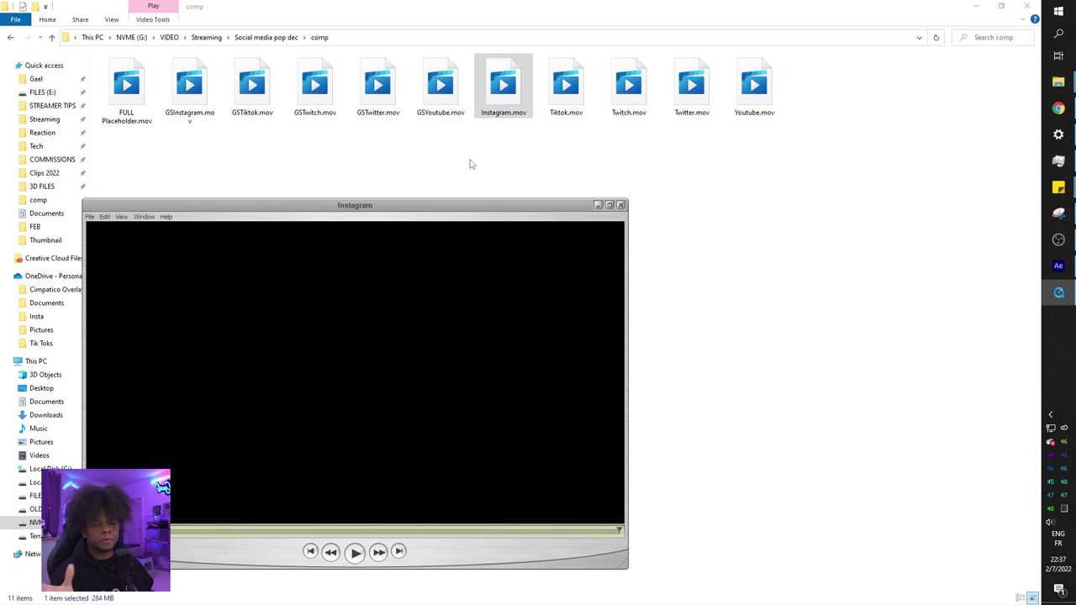
Open GSYoutube.mov in QuickTime Player at normal size, pause, and scrub back through the pop-up
{"action": "right_click", "coordinate": [434, 85]}
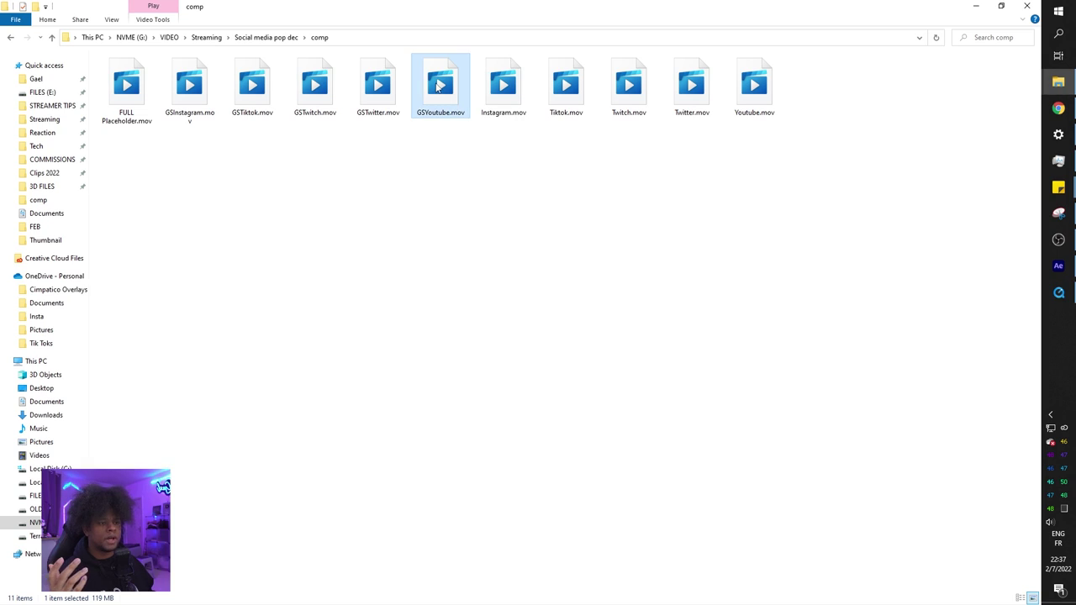
{"action": "mouse_move", "coordinate": [405, 169]}
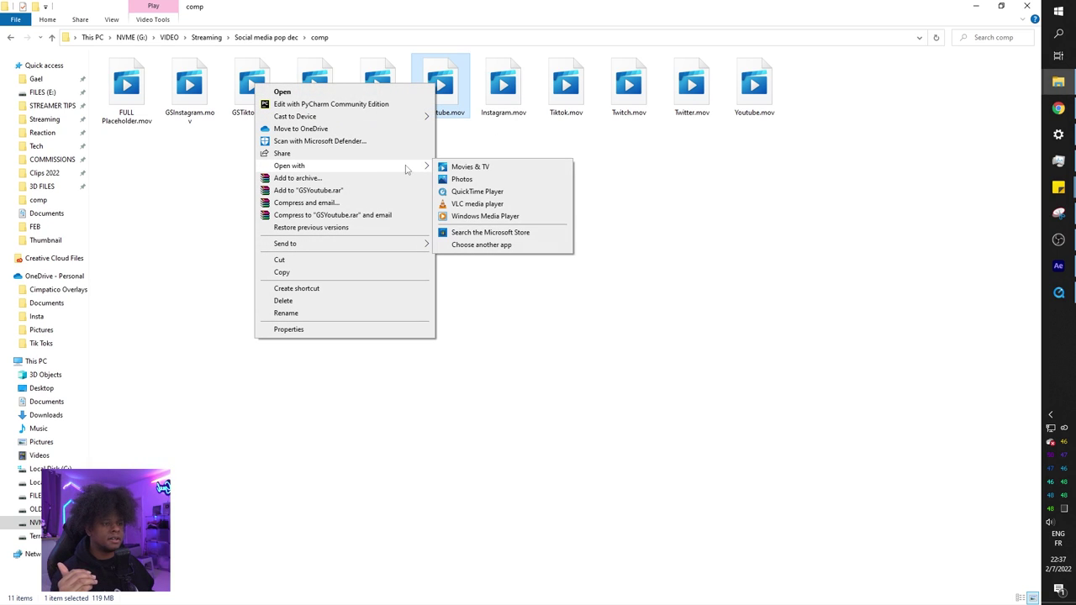
{"action": "left_click", "coordinate": [477, 192]}
{"action": "left_click", "coordinate": [112, 91]}
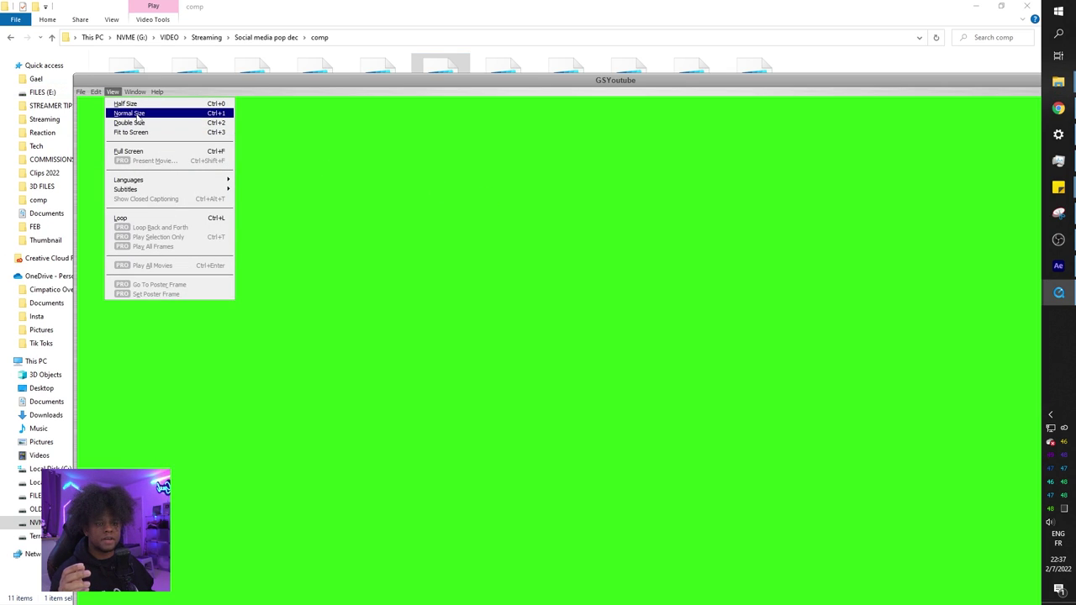
{"action": "left_click", "coordinate": [139, 113]}
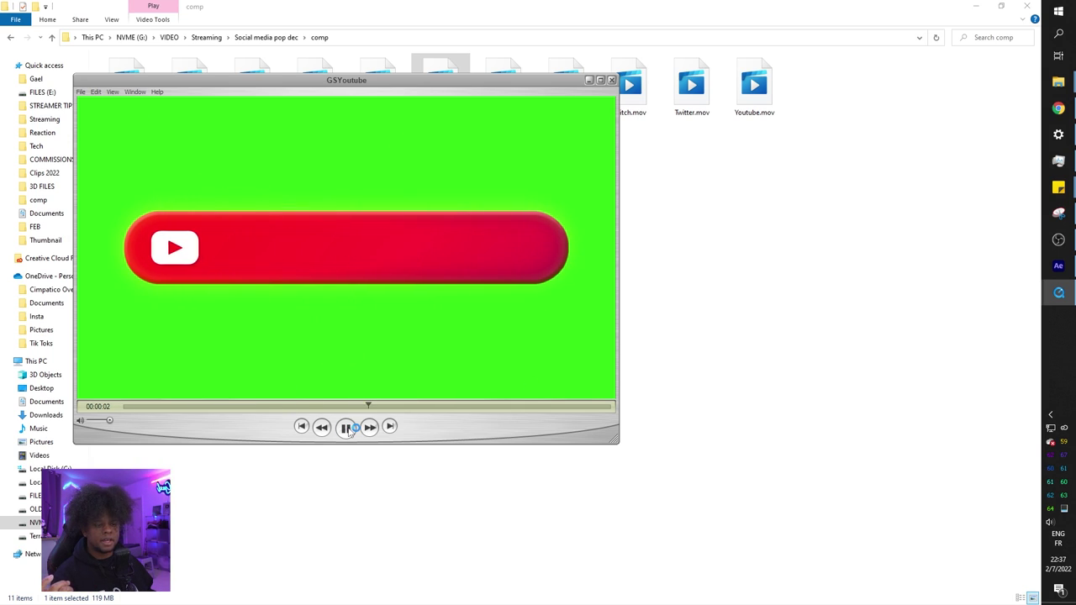
{"action": "left_click", "coordinate": [349, 428]}
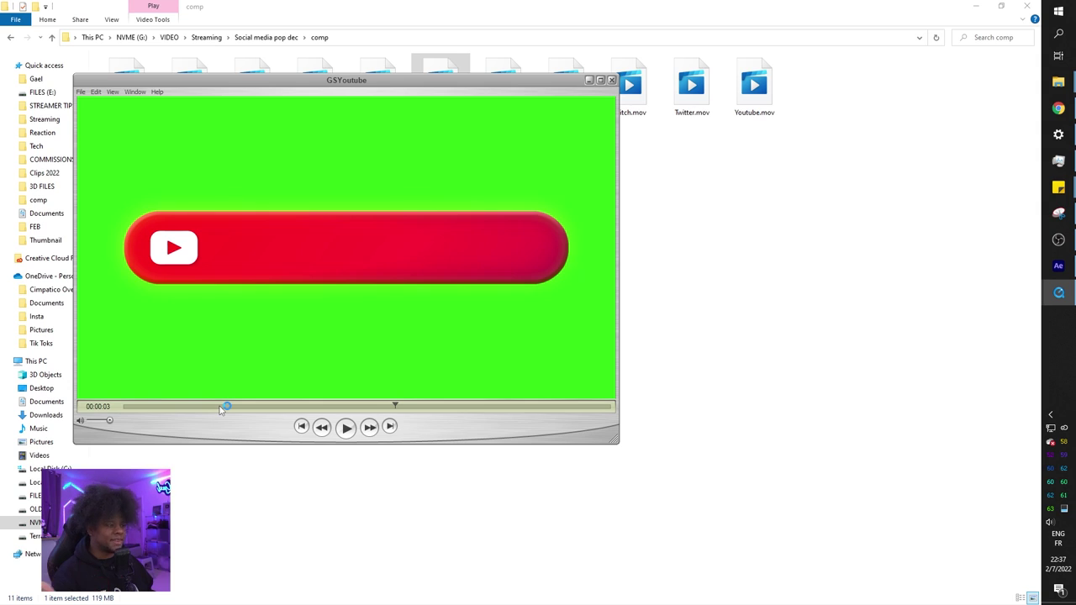
{"action": "left_click_drag", "start_coordinate": [219, 409], "coordinate": [322, 243]}
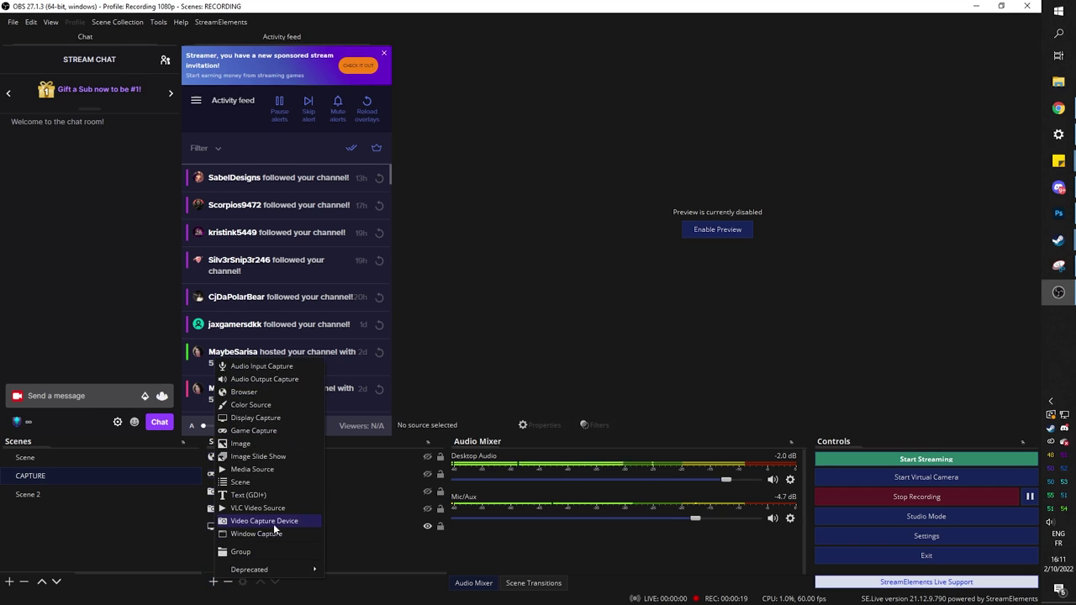
Add a Media Source in OBS that plays GSFULL Placeholder.mp4 in the CAPTURE scene
{"action": "left_click", "coordinate": [362, 413]}
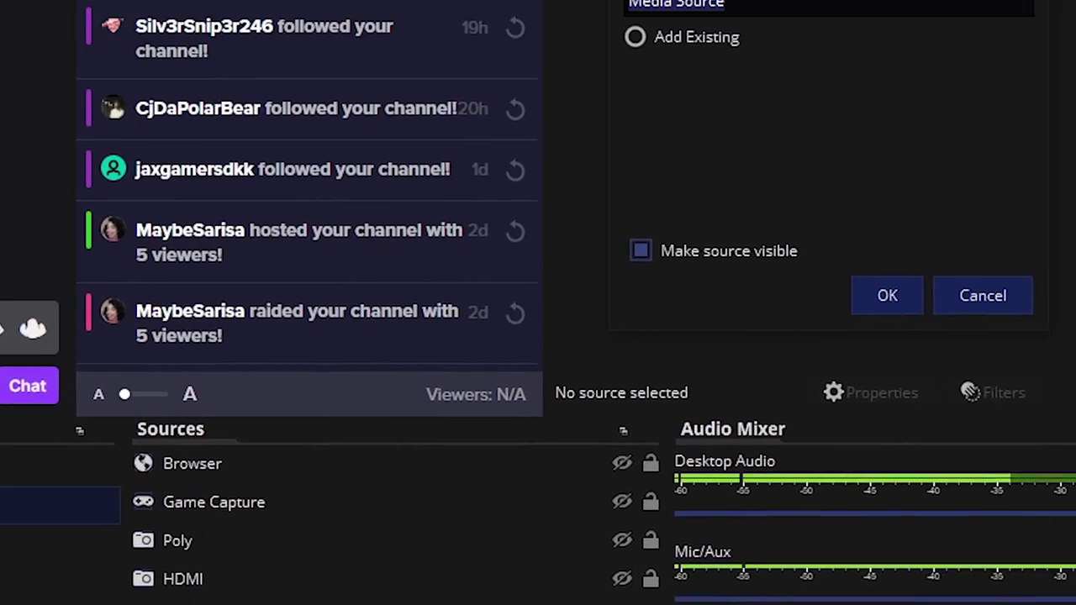
{"action": "left_click", "coordinate": [610, 452]}
{"action": "left_click", "coordinate": [905, 423]}
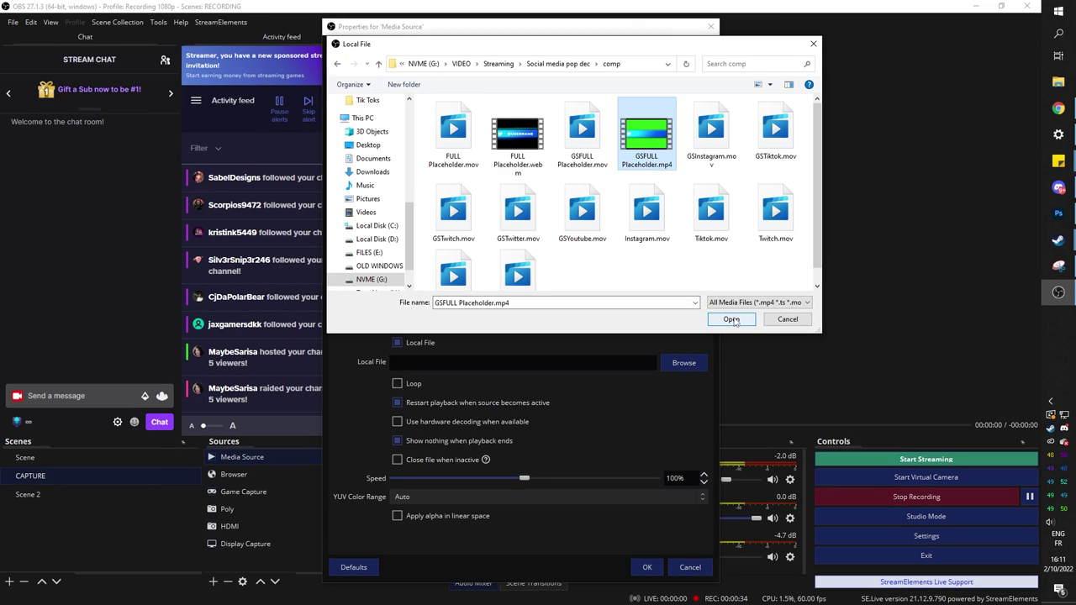
{"action": "key", "text": "Return"}
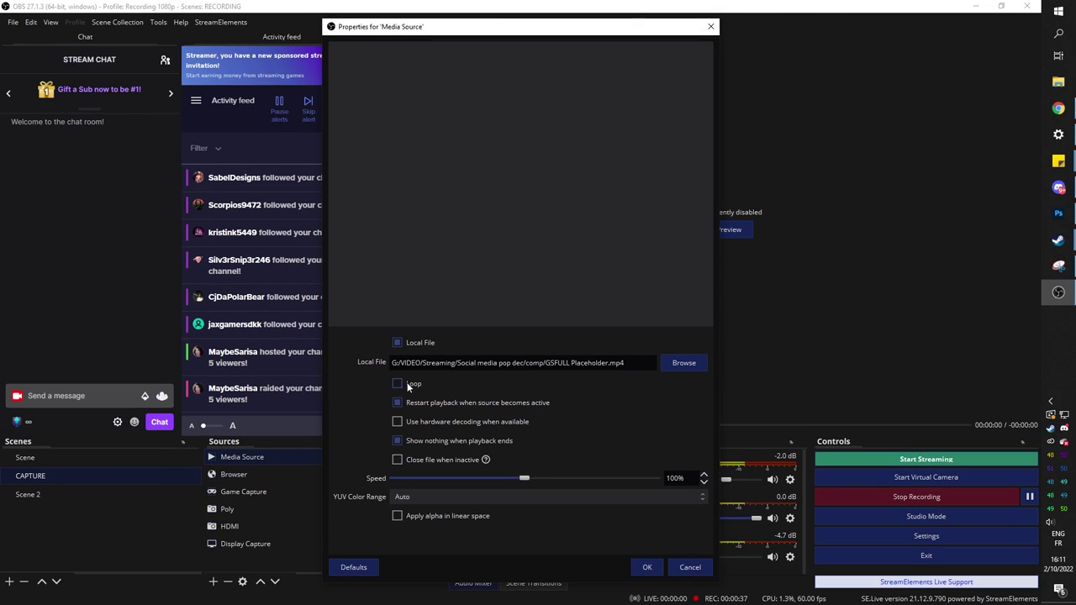
{"action": "left_click", "coordinate": [647, 567]}
{"action": "right_click", "coordinate": [602, 412]}
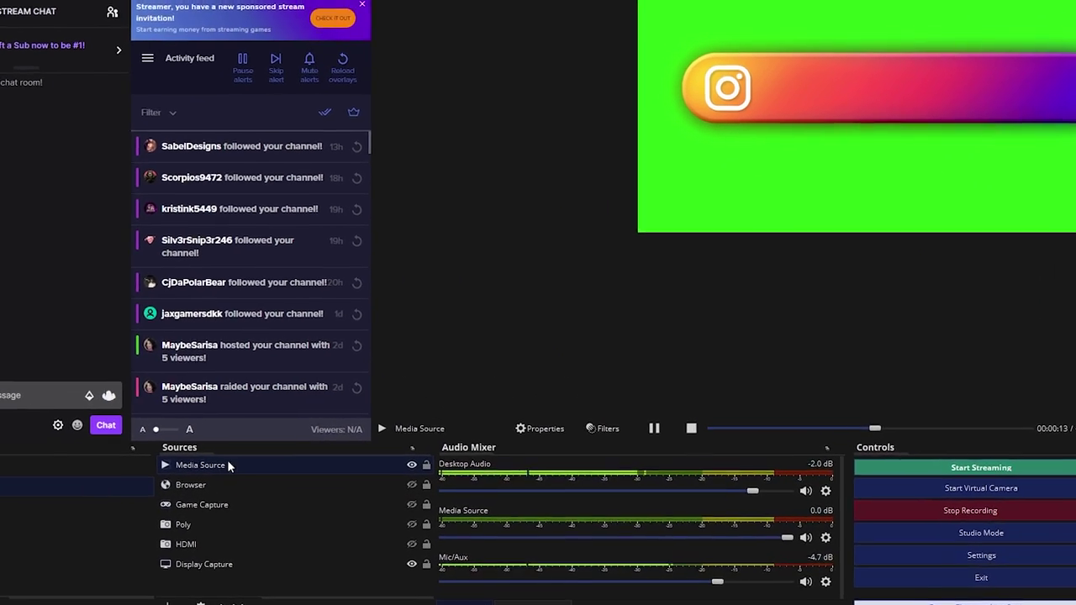
Add a Chroma Key filter to the Media Source, then dismiss the sponsored-stream banner
{"action": "right_click", "coordinate": [256, 457]}
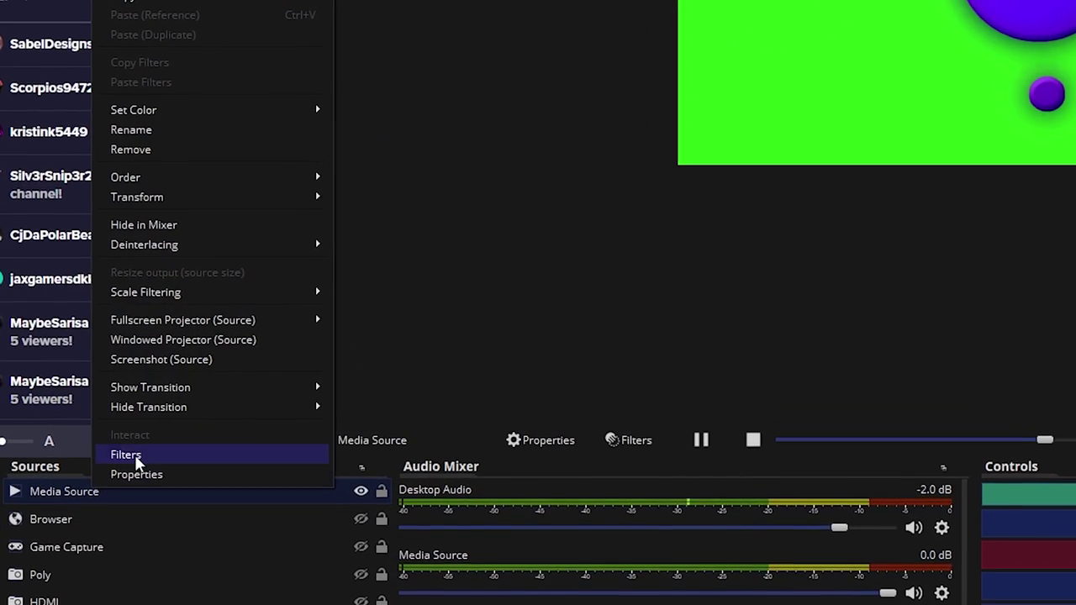
{"action": "left_click", "coordinate": [132, 454]}
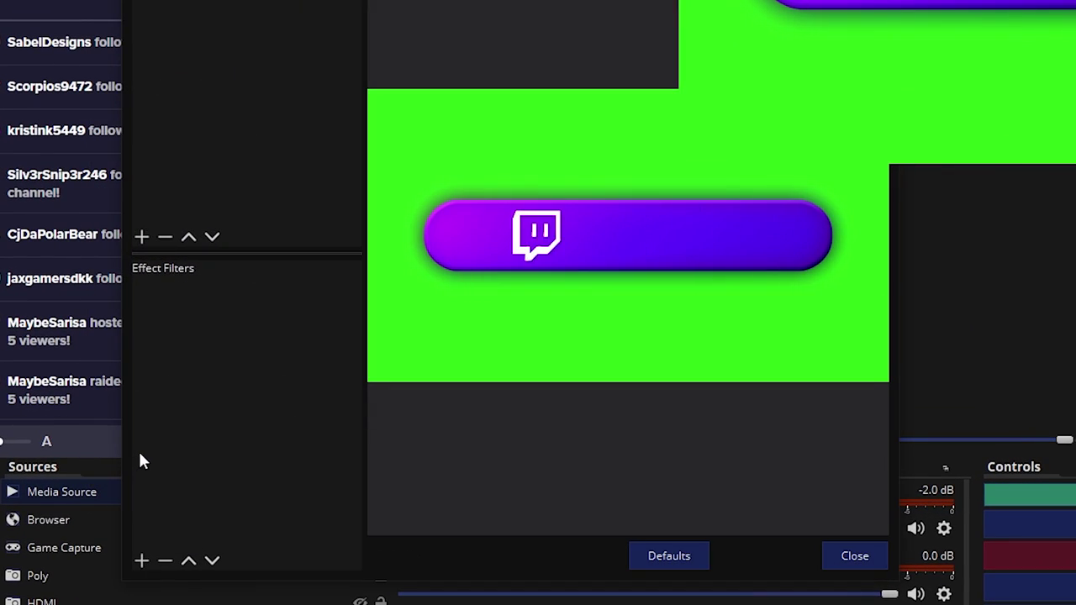
{"action": "left_click", "coordinate": [143, 562]}
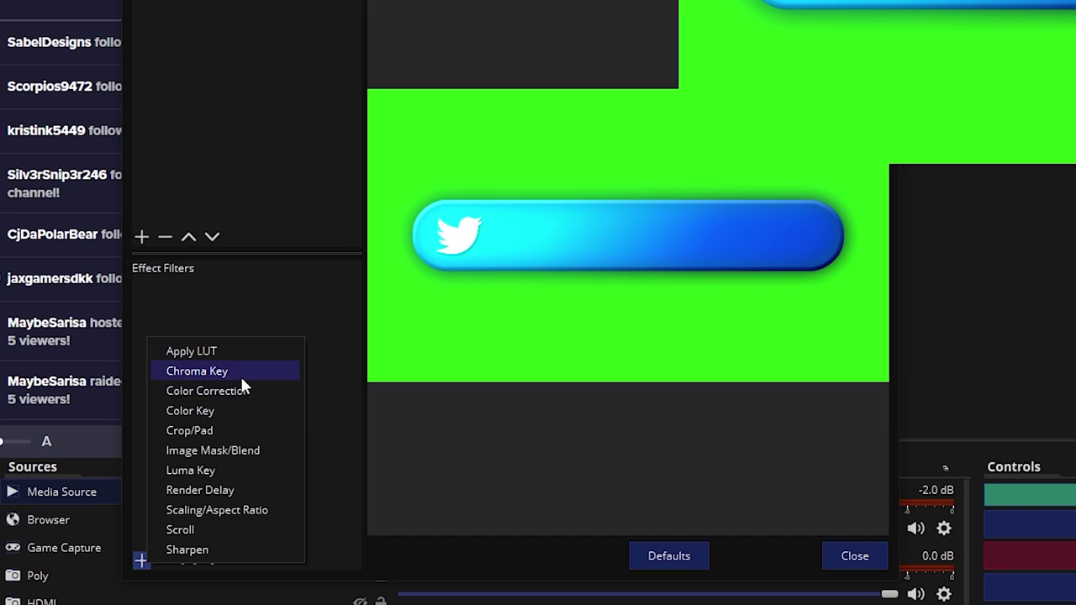
{"action": "left_click", "coordinate": [221, 379]}
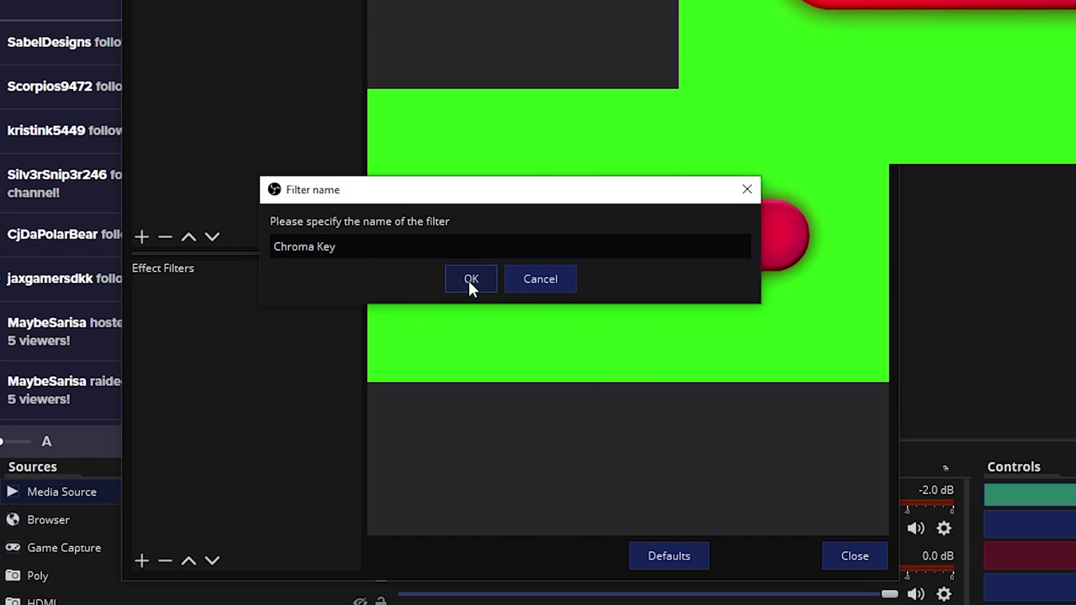
{"action": "left_click", "coordinate": [469, 279]}
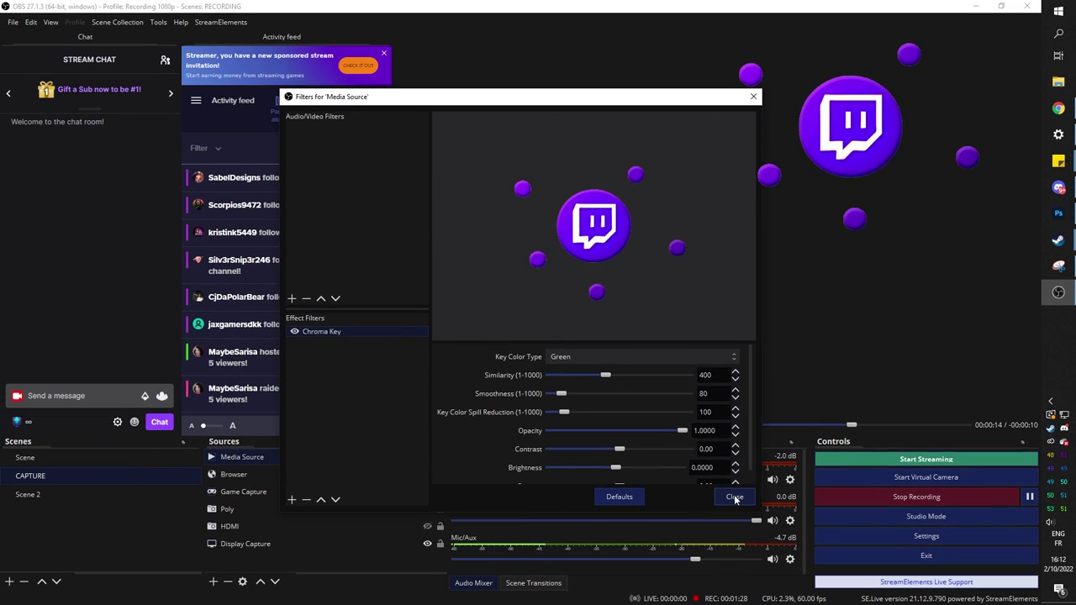
{"action": "left_click", "coordinate": [734, 497]}
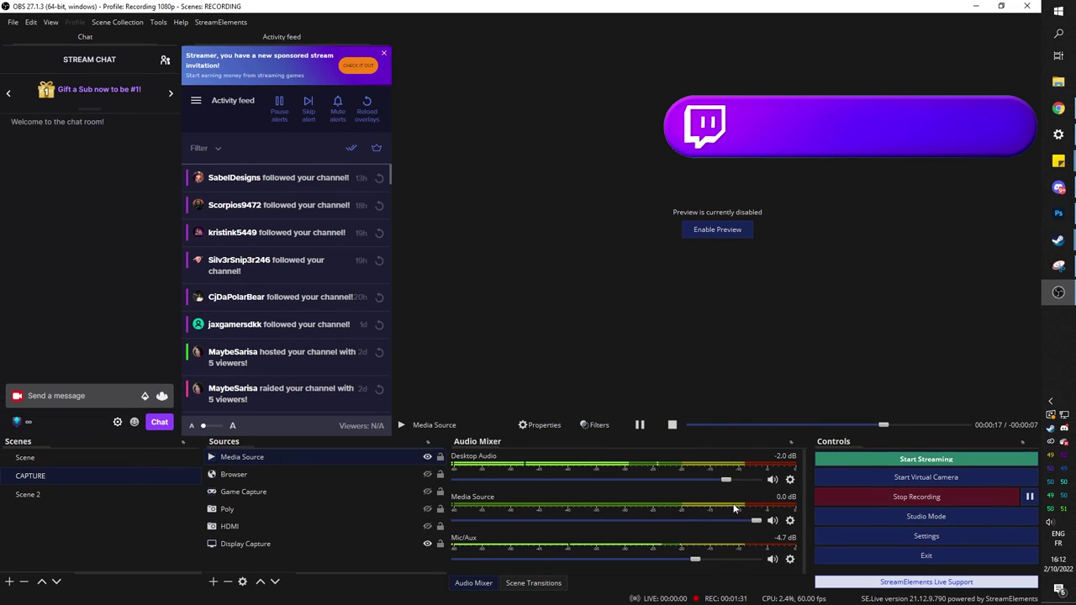
{"action": "left_click", "coordinate": [384, 53]}
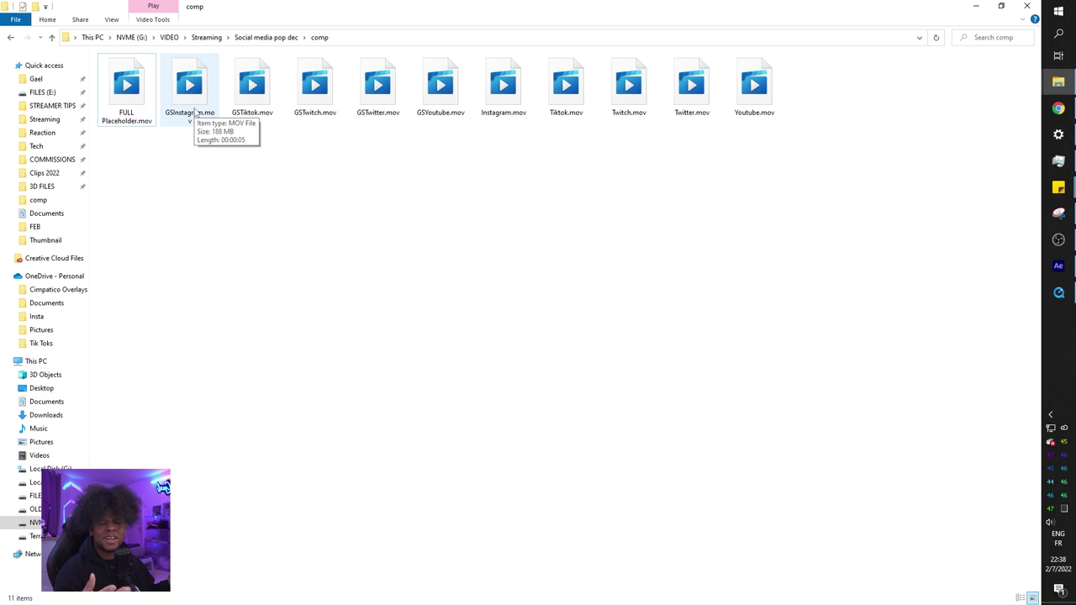
{"action": "right_click", "coordinate": [126, 117]}
{"action": "mouse_move", "coordinate": [168, 202]}
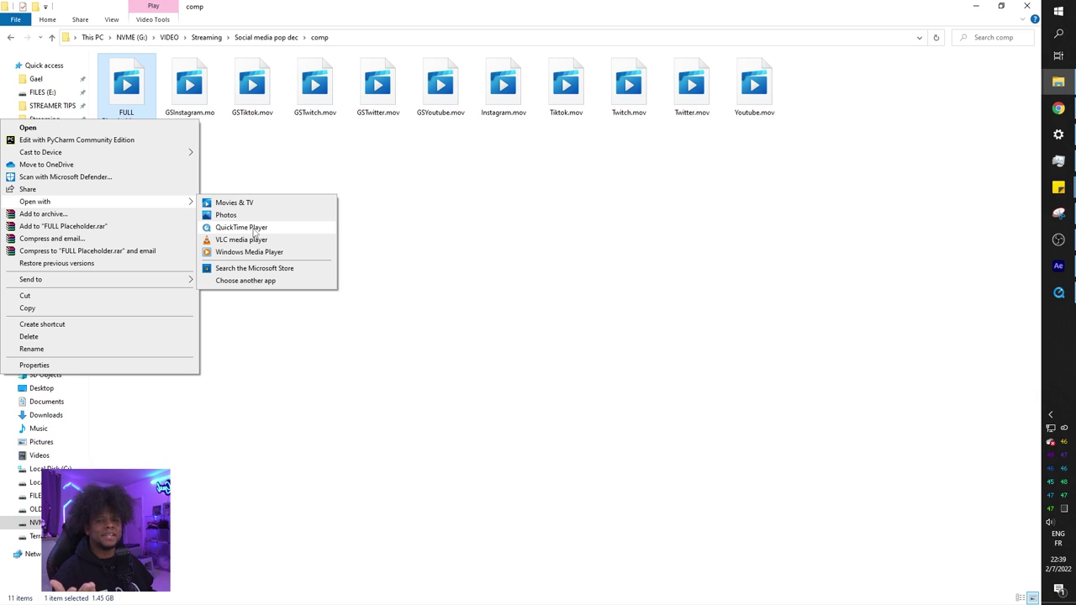
{"action": "left_click", "coordinate": [255, 231]}
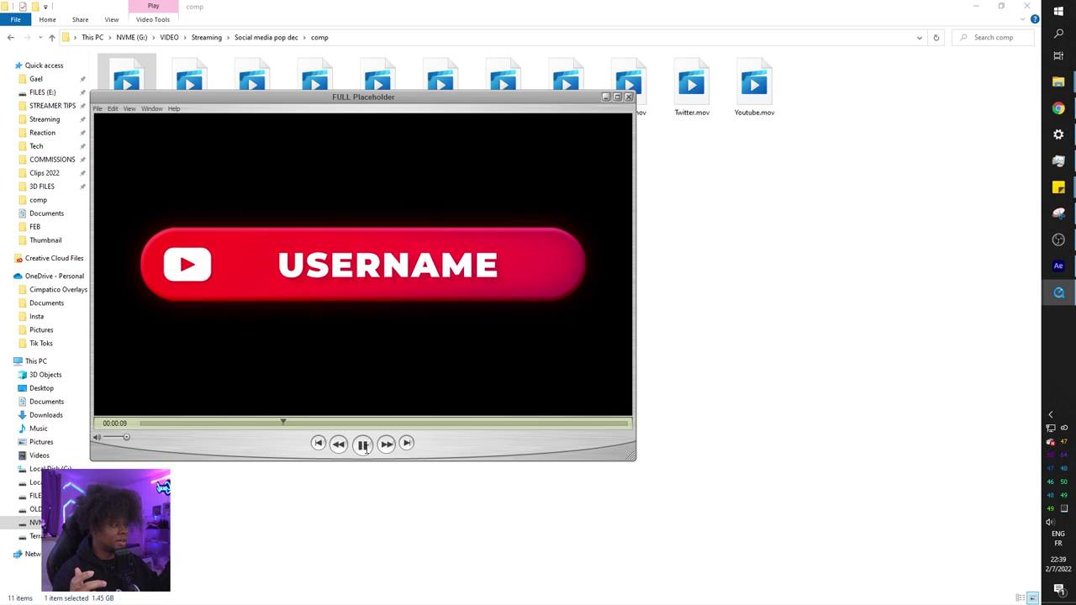
{"action": "key", "text": "ctrl+w"}
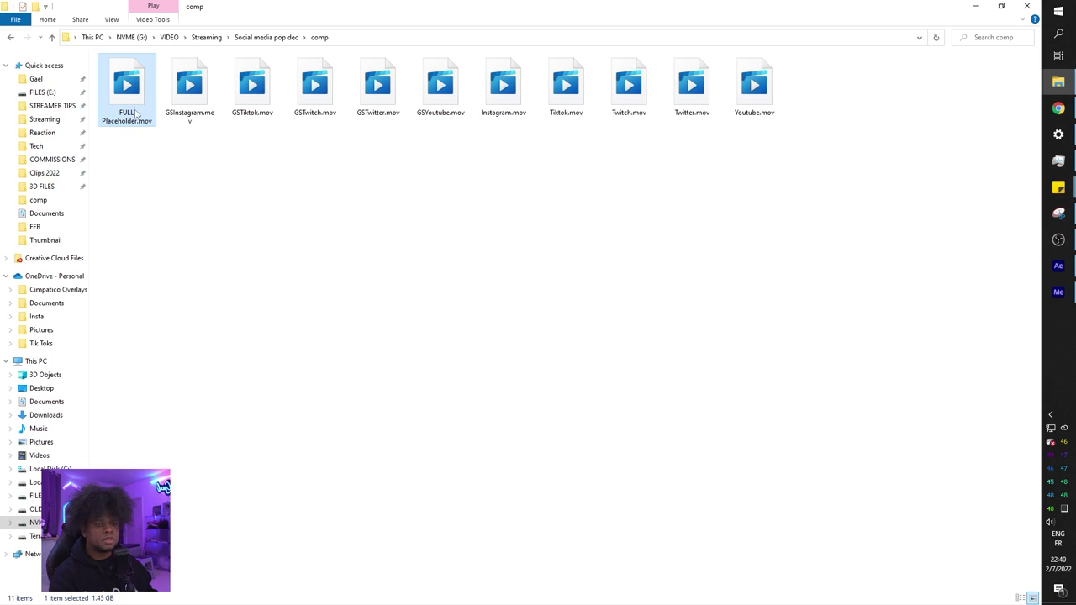
Queue FULL Placeholder.mov and export it as WebM with alpha and maximum render quality
{"action": "left_click_drag", "start_coordinate": [131, 94], "coordinate": [672, 184]}
{"action": "left_click", "coordinate": [494, 129]}
{"action": "left_click", "coordinate": [573, 120]}
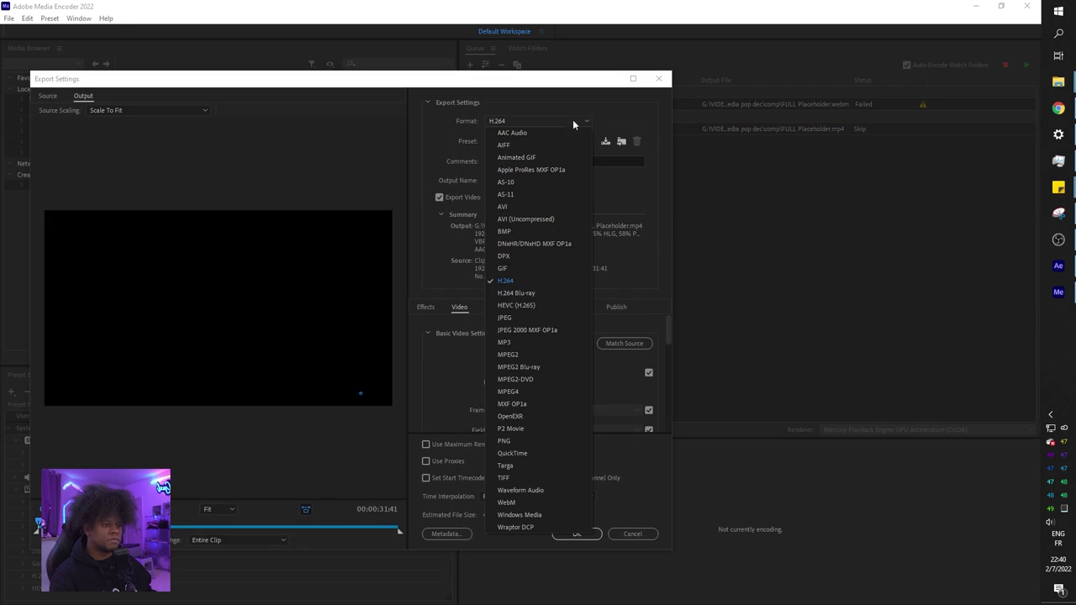
{"action": "left_click", "coordinate": [559, 504]}
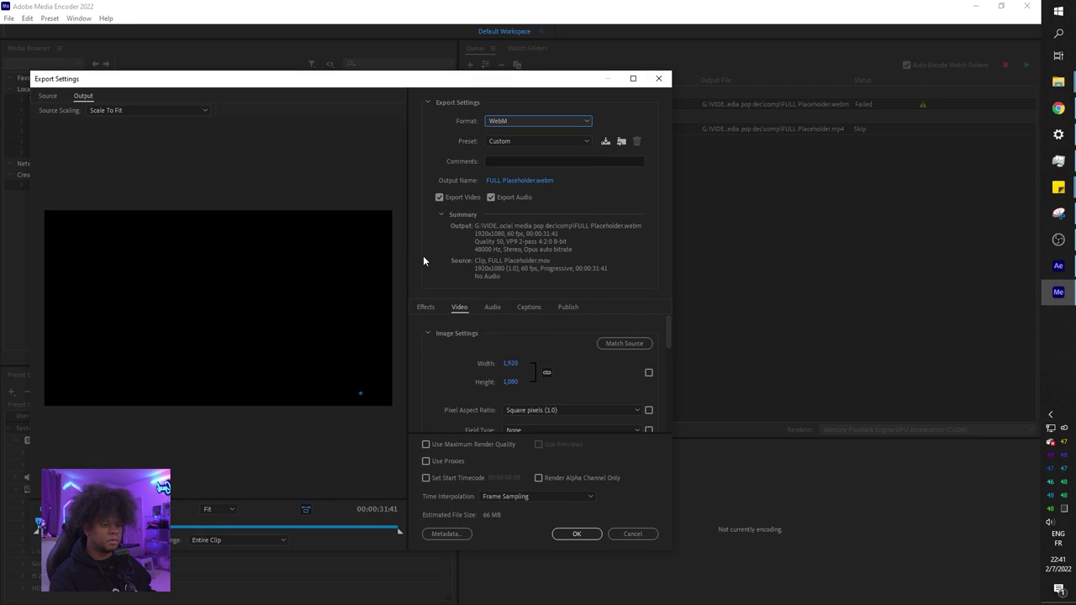
{"action": "scroll", "coordinate": [414, 340], "scroll_direction": "down", "scroll_amount": 3}
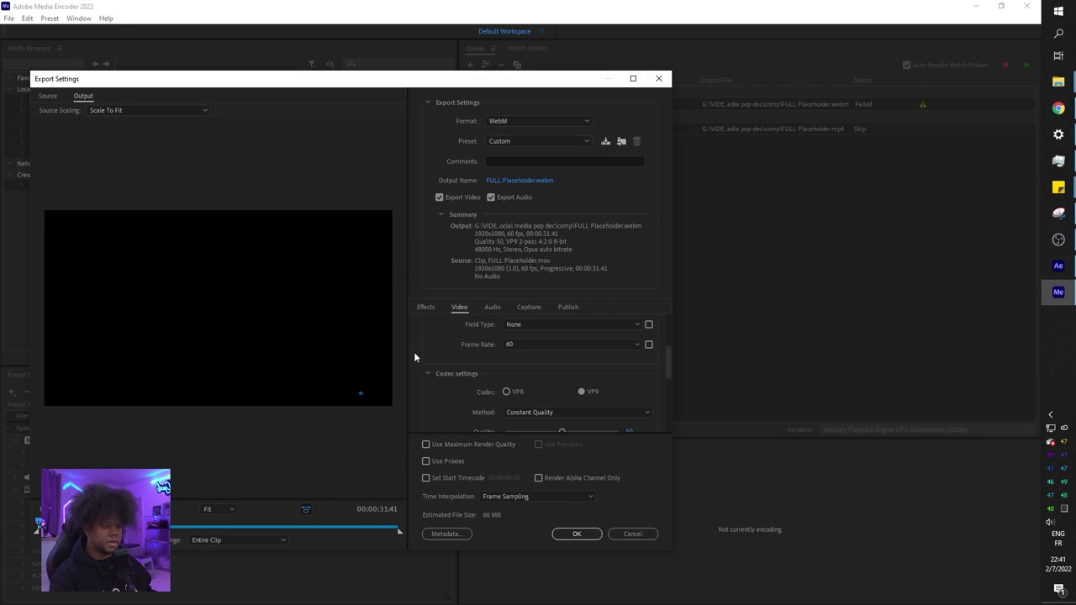
{"action": "scroll", "coordinate": [415, 357], "scroll_direction": "down", "scroll_amount": 5}
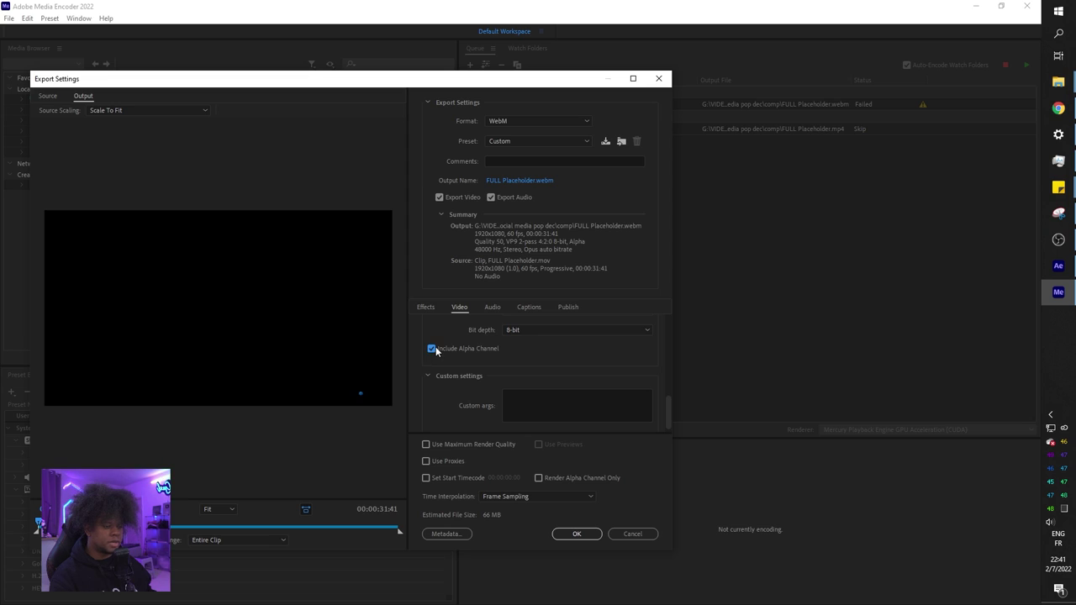
{"action": "left_click", "coordinate": [425, 444]}
{"action": "scroll", "coordinate": [561, 400], "scroll_direction": "up", "scroll_amount": 3}
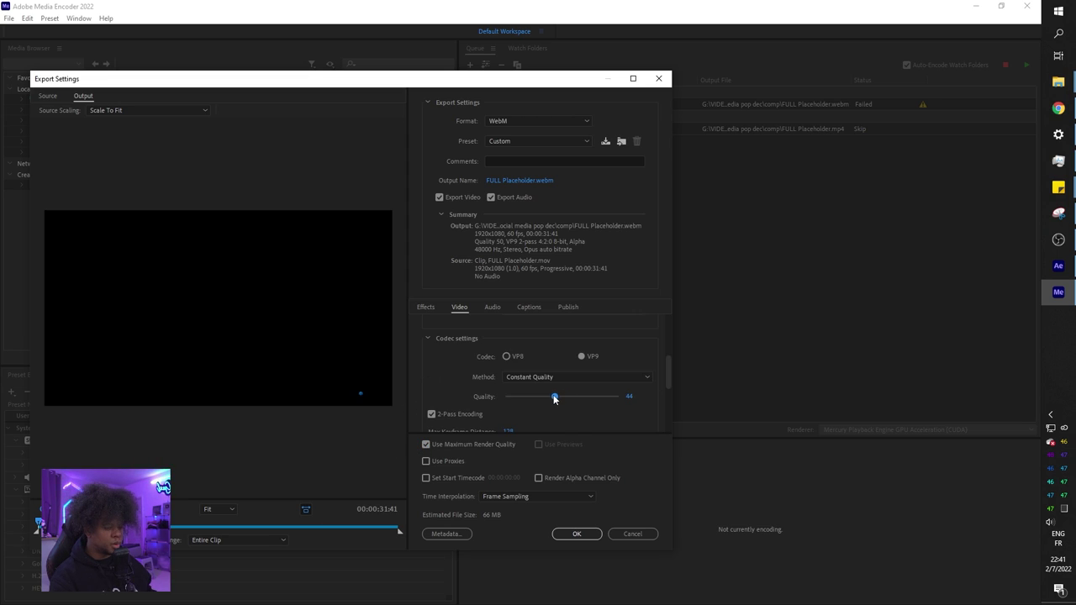
{"action": "left_click", "coordinate": [577, 535]}
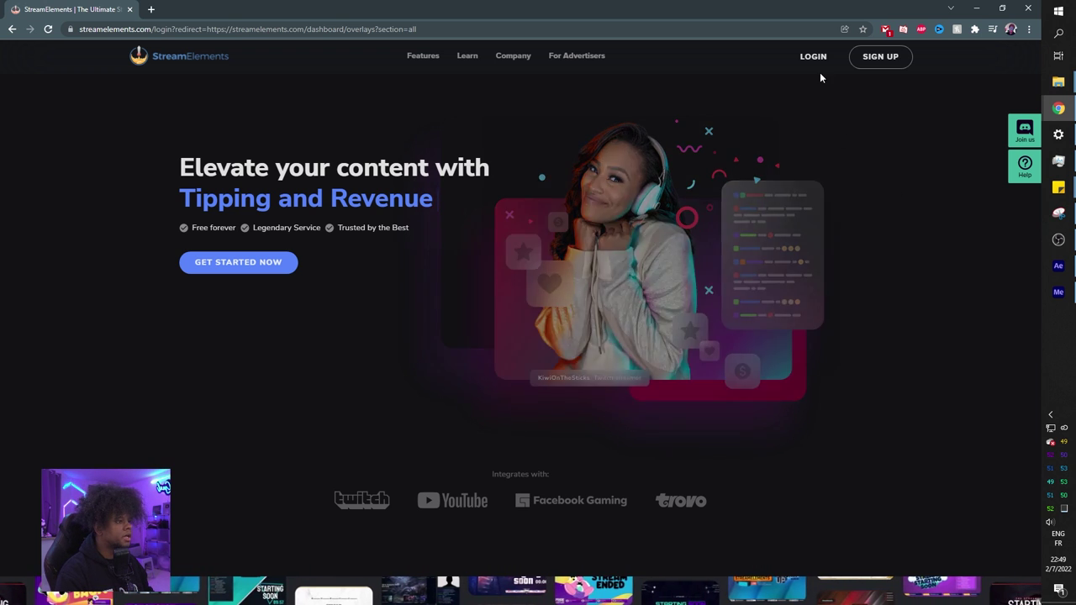
Log in to StreamElements with Twitch and start a new 1080p overlay
{"action": "left_click", "coordinate": [817, 56]}
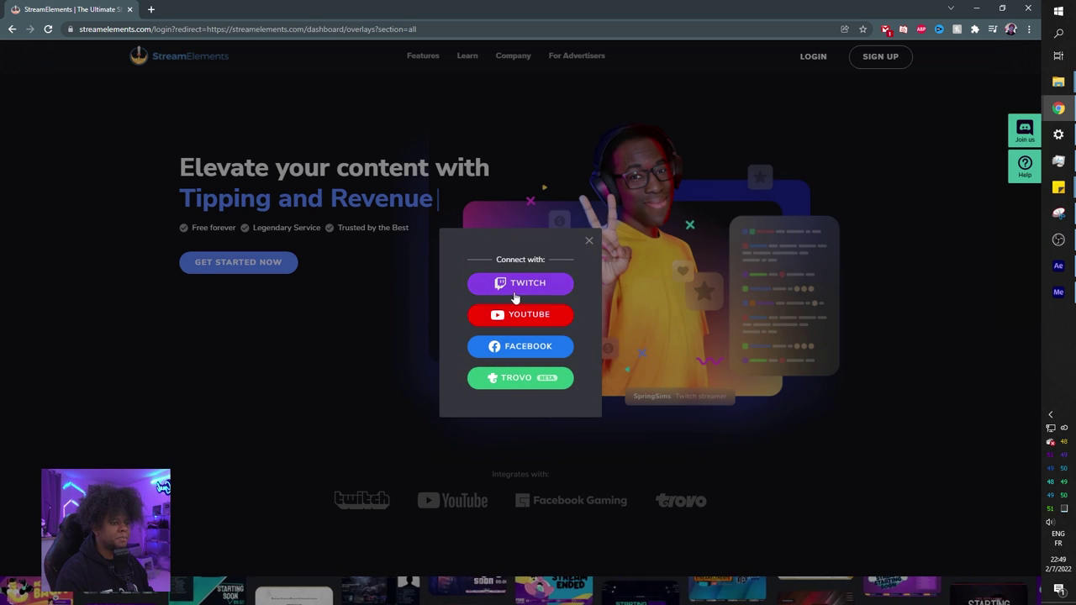
{"action": "left_click", "coordinate": [508, 284]}
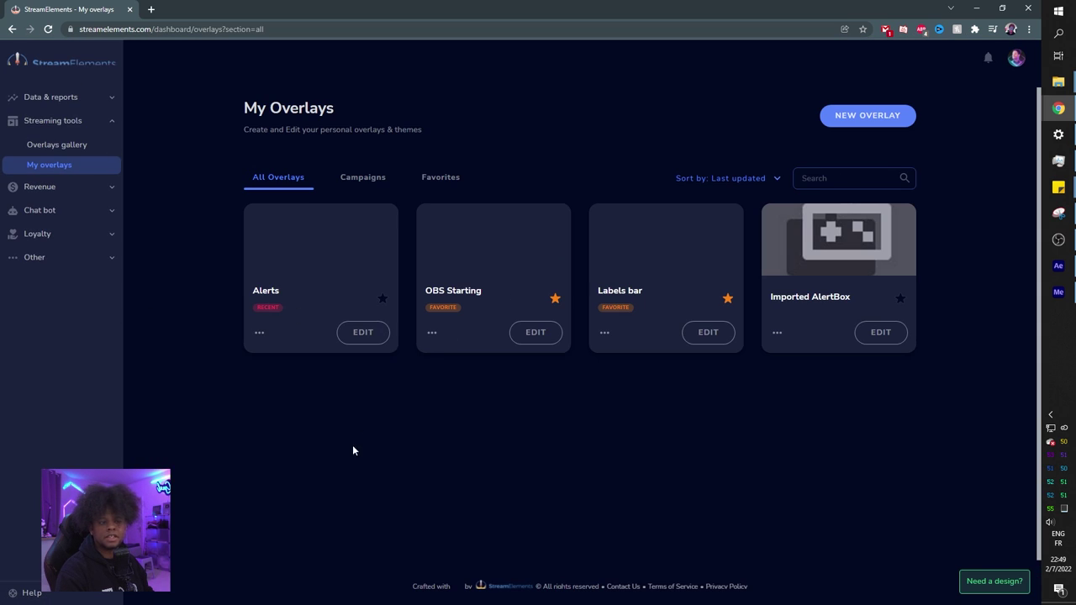
{"action": "left_click", "coordinate": [849, 120]}
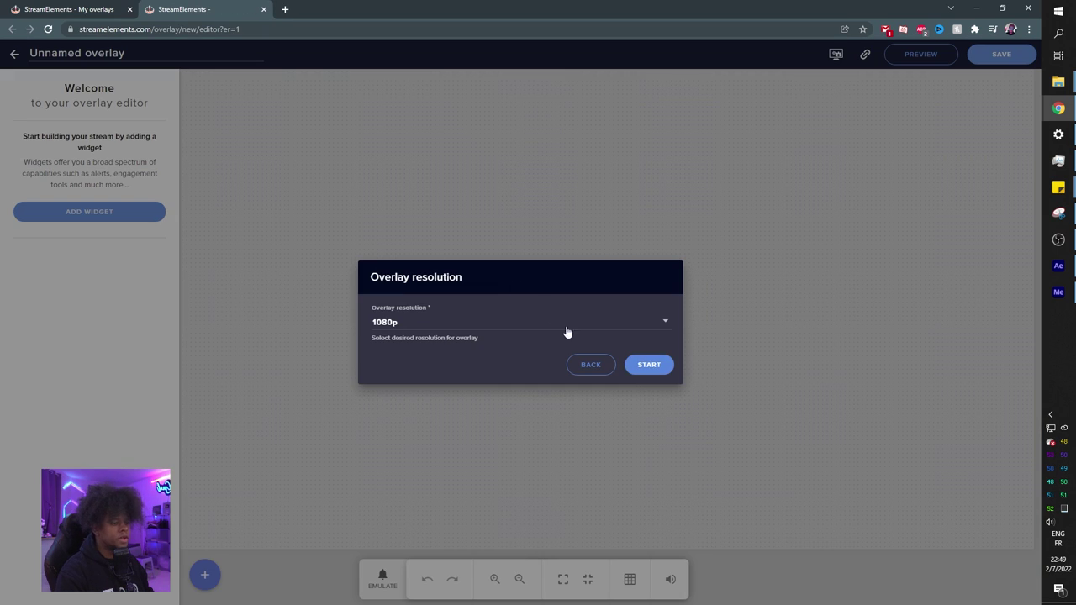
{"action": "left_click", "coordinate": [649, 366]}
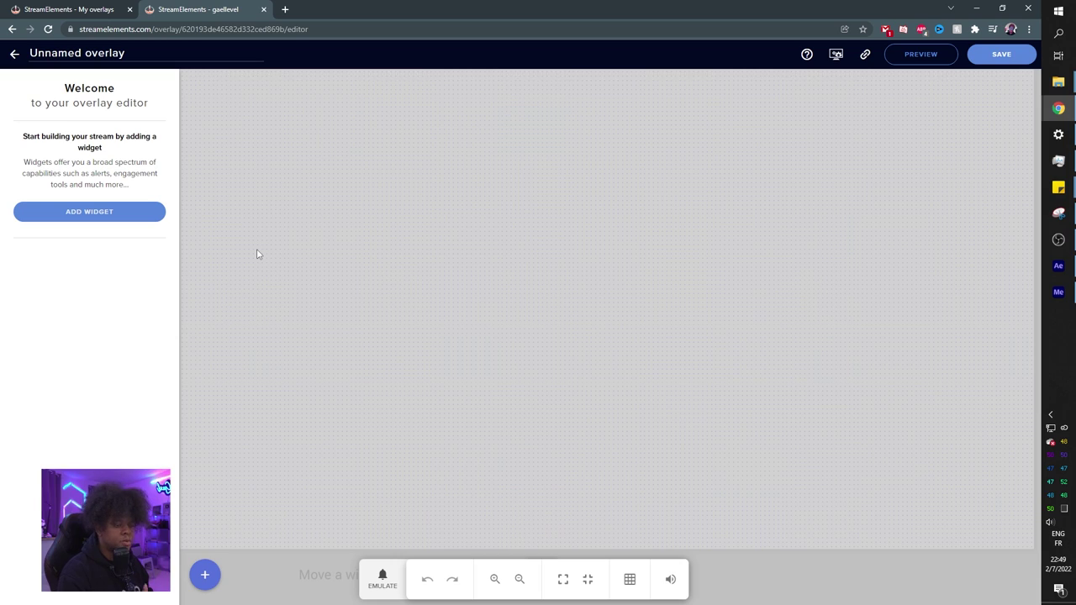
Add an asset rotator widget to the overlay
{"action": "left_click", "coordinate": [206, 577]}
{"action": "mouse_move", "coordinate": [288, 448]}
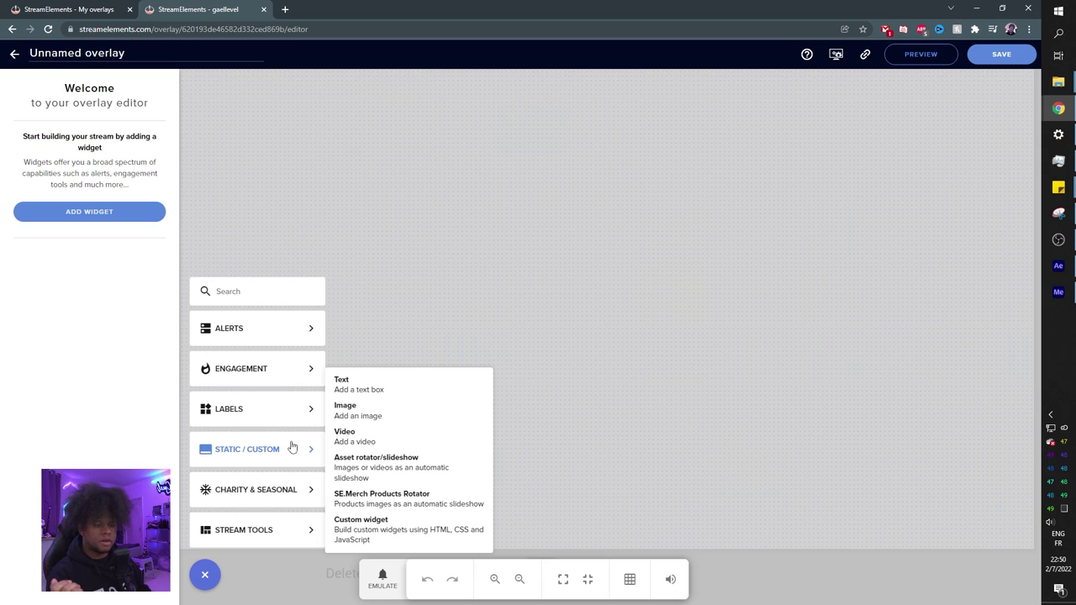
{"action": "left_click", "coordinate": [411, 469]}
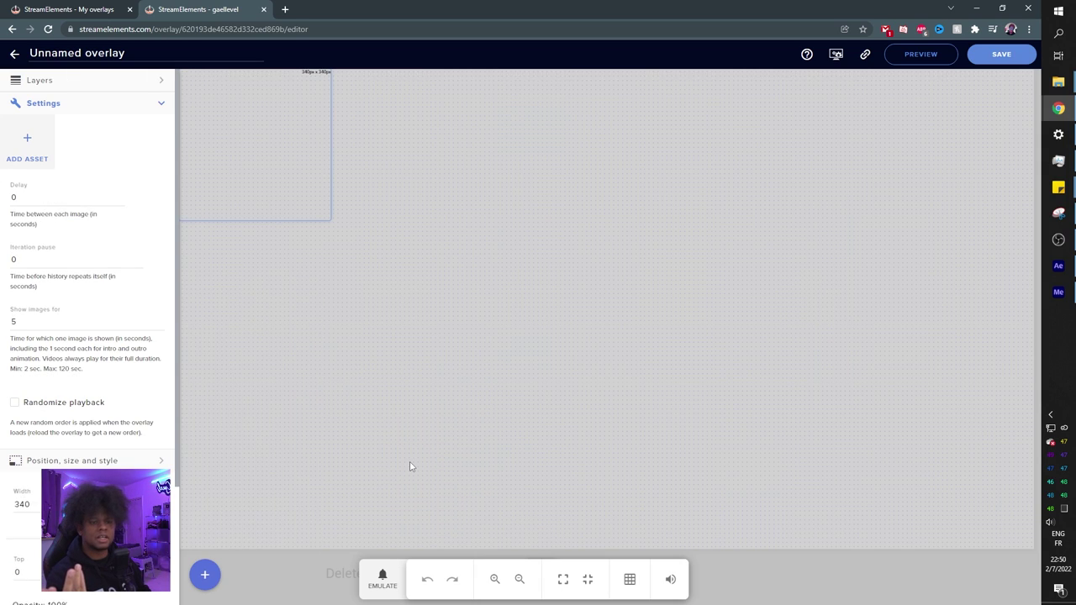
Upload FULL Placeholder.webm from the Social media pop dec folder and assign it to the widget
{"action": "left_click", "coordinate": [35, 148]}
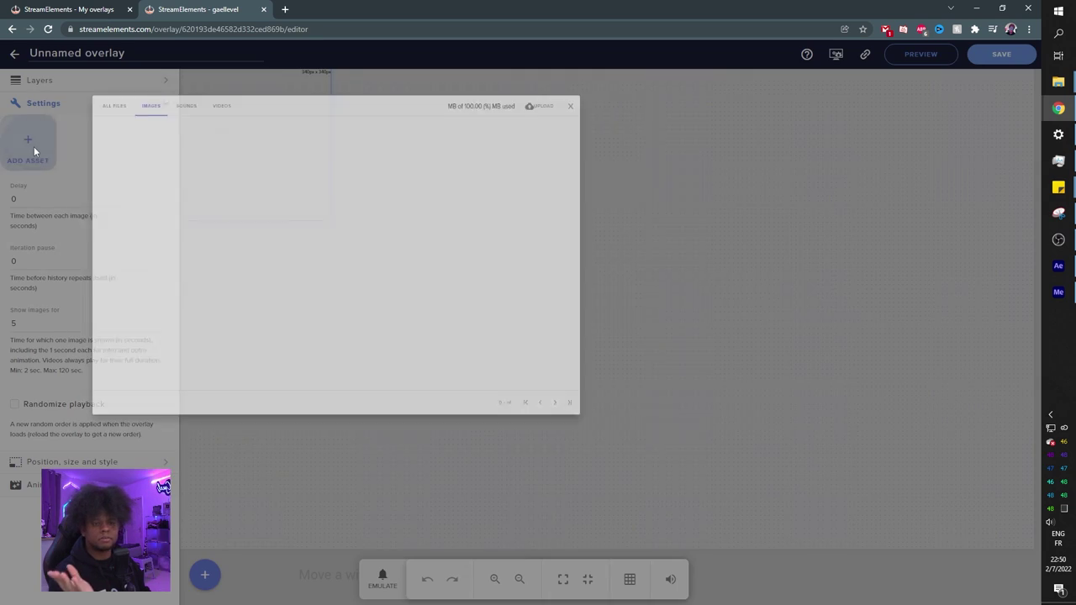
{"action": "left_click", "coordinate": [836, 133]}
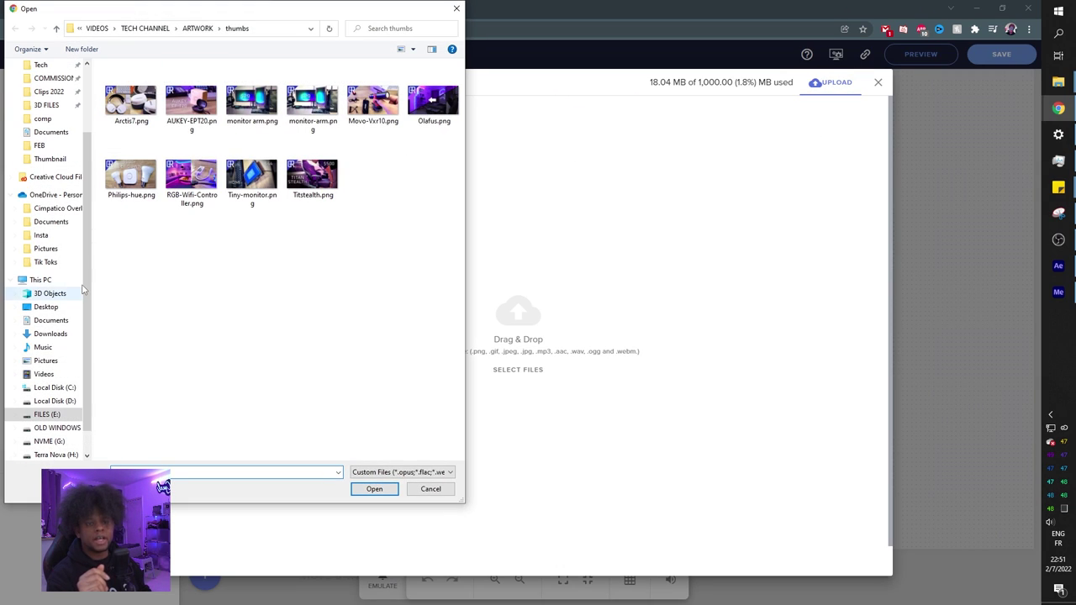
{"action": "scroll", "coordinate": [42, 403], "scroll_direction": "up", "scroll_amount": 3}
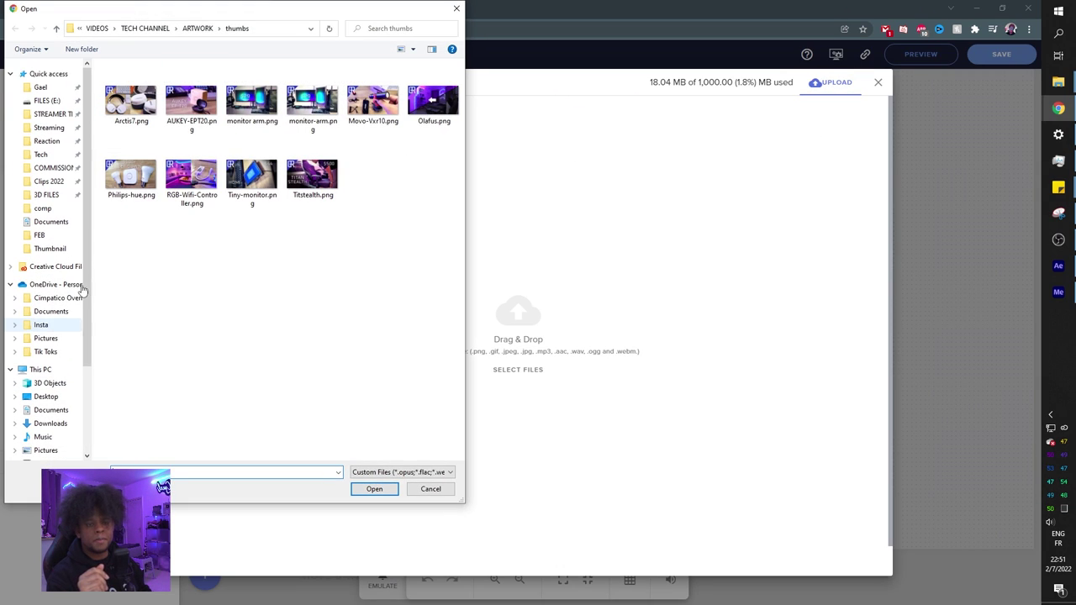
{"action": "left_click", "coordinate": [52, 168]}
{"action": "left_click", "coordinate": [48, 128]}
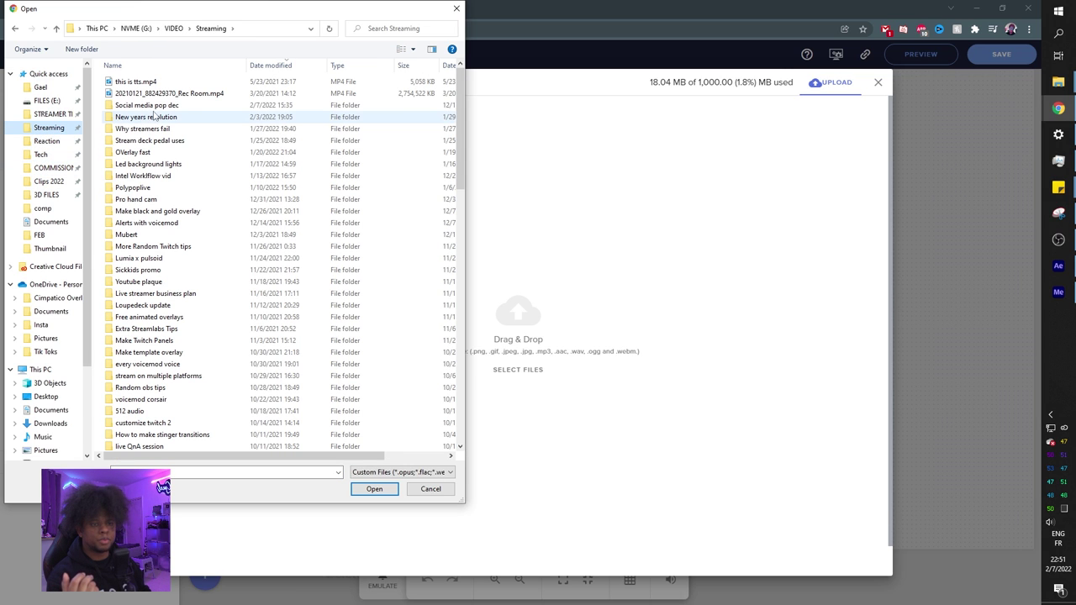
{"action": "double_click", "coordinate": [193, 118]}
{"action": "left_click", "coordinate": [189, 107]}
{"action": "left_click", "coordinate": [375, 488]}
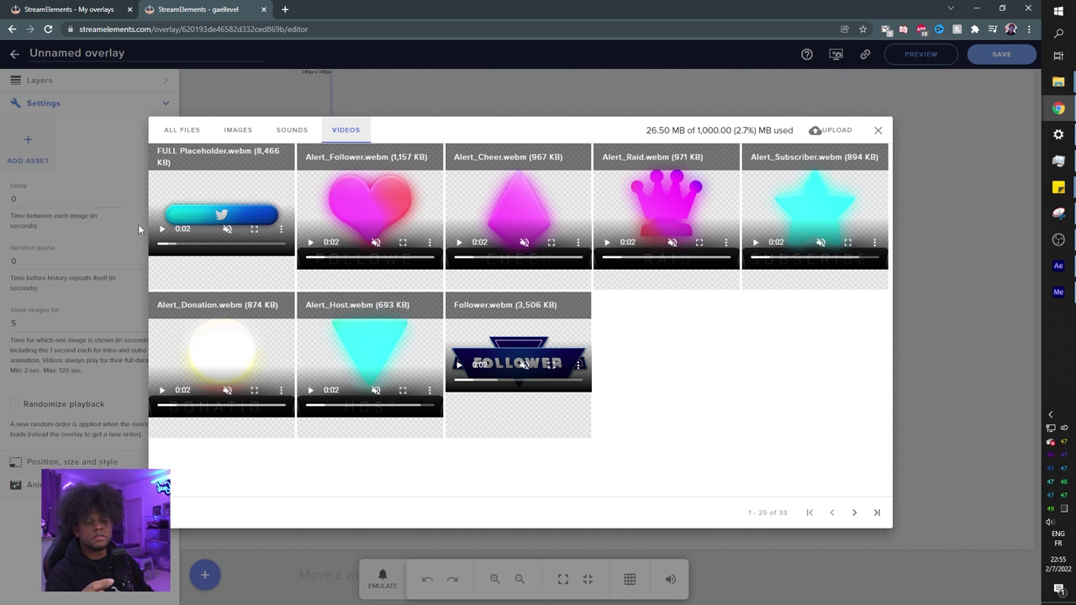
{"action": "mouse_move", "coordinate": [273, 363]}
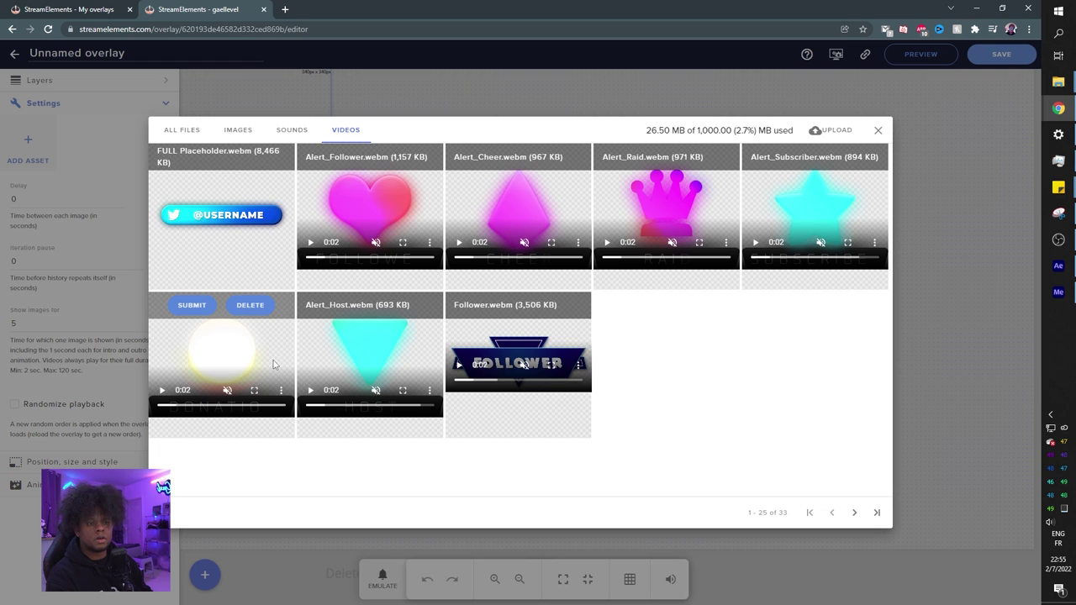
{"action": "left_click", "coordinate": [193, 158]}
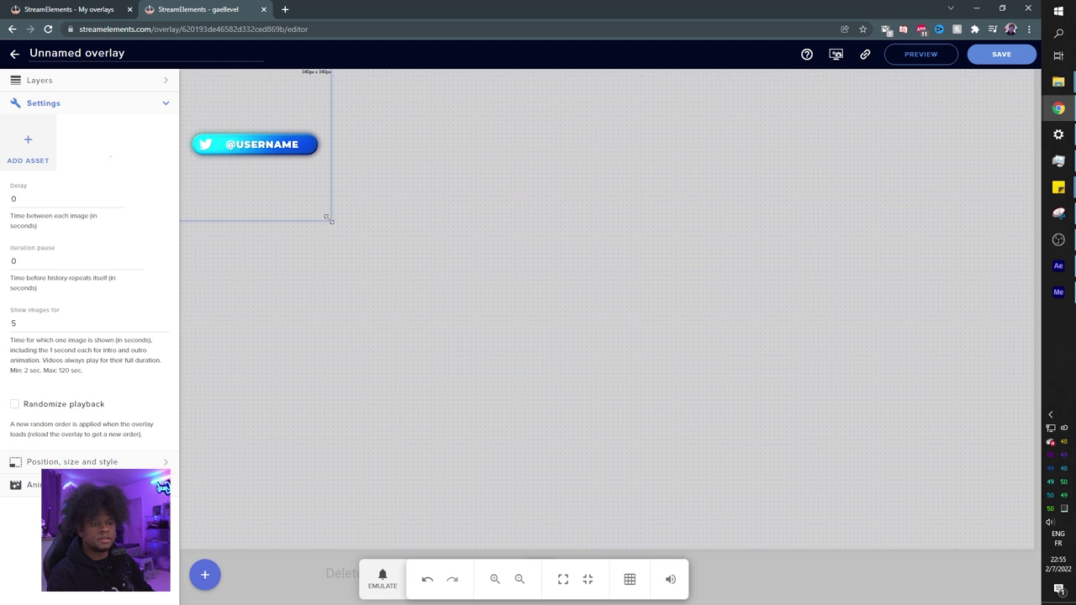
Resize the rotator widget larger on the canvas and set its iteration pause to 120 seconds
{"action": "left_click_drag", "start_coordinate": [333, 220], "coordinate": [917, 502]}
{"action": "left_click_drag", "start_coordinate": [839, 466], "coordinate": [403, 279]}
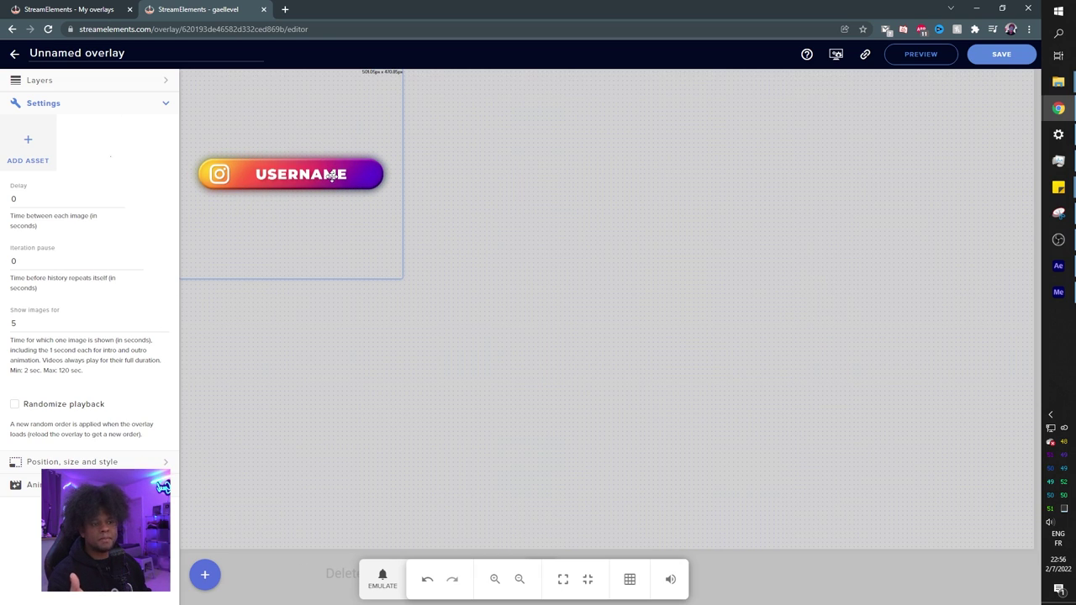
{"action": "double_click", "coordinate": [12, 261]}
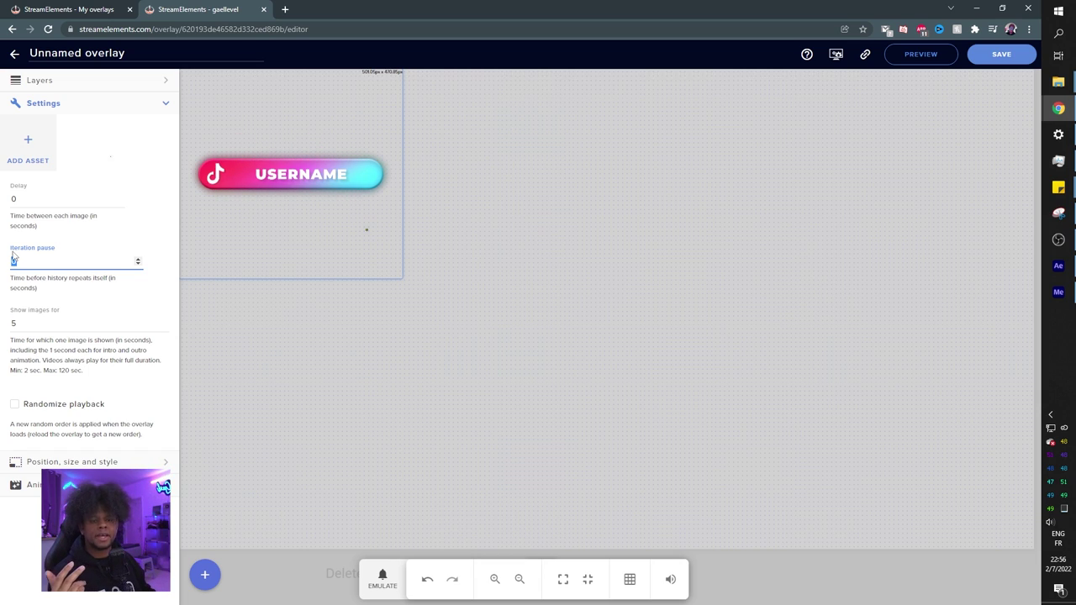
{"action": "type", "text": "100"}
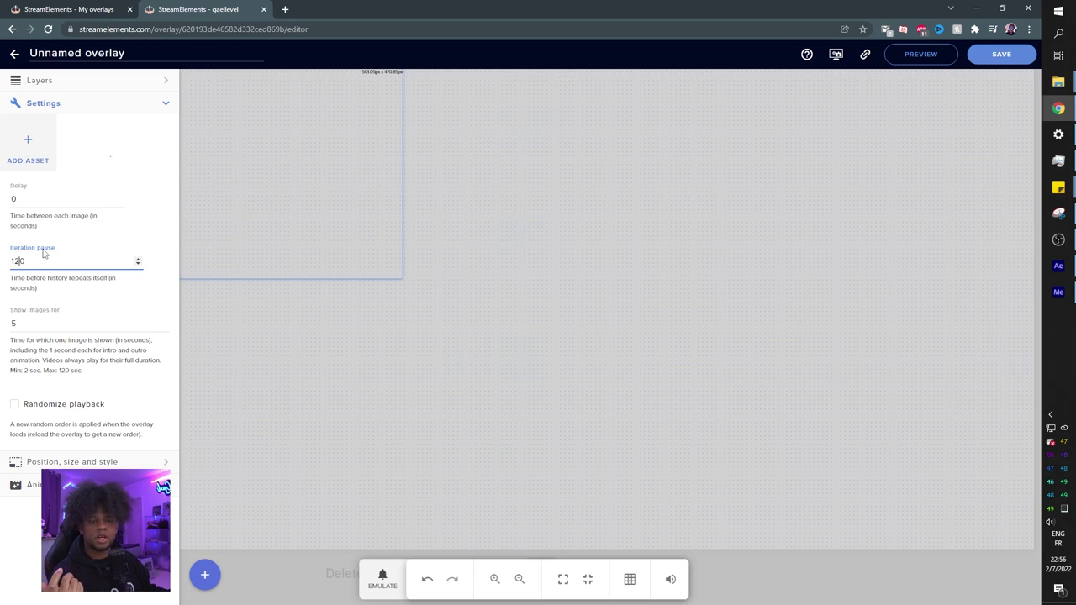
{"action": "left_click", "coordinate": [72, 300]}
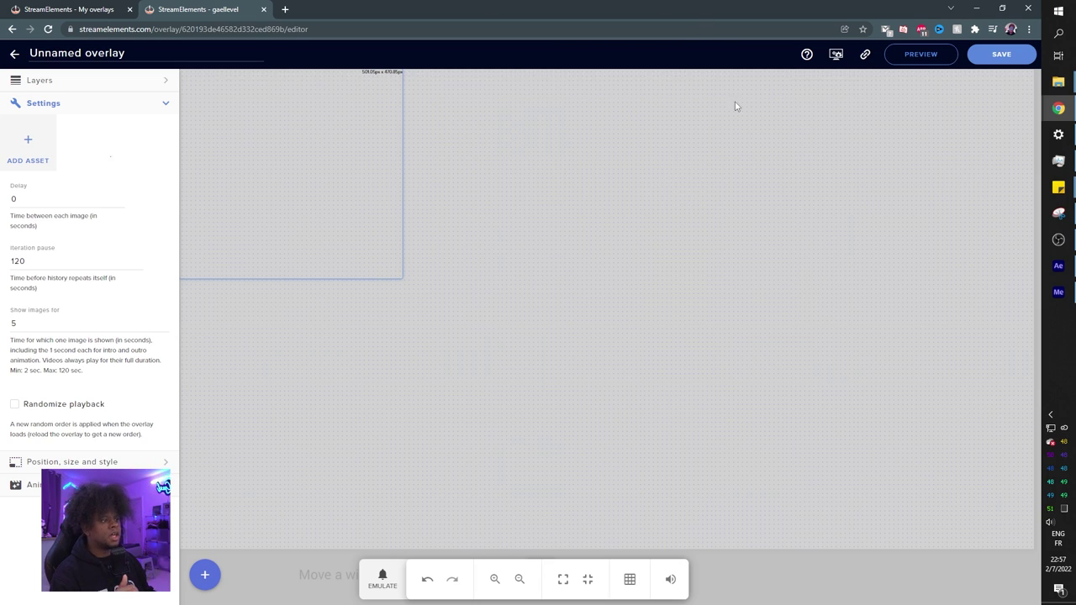
Copy the StreamElements overlay link and turn off the OBS scene preview
{"action": "left_click", "coordinate": [865, 54]}
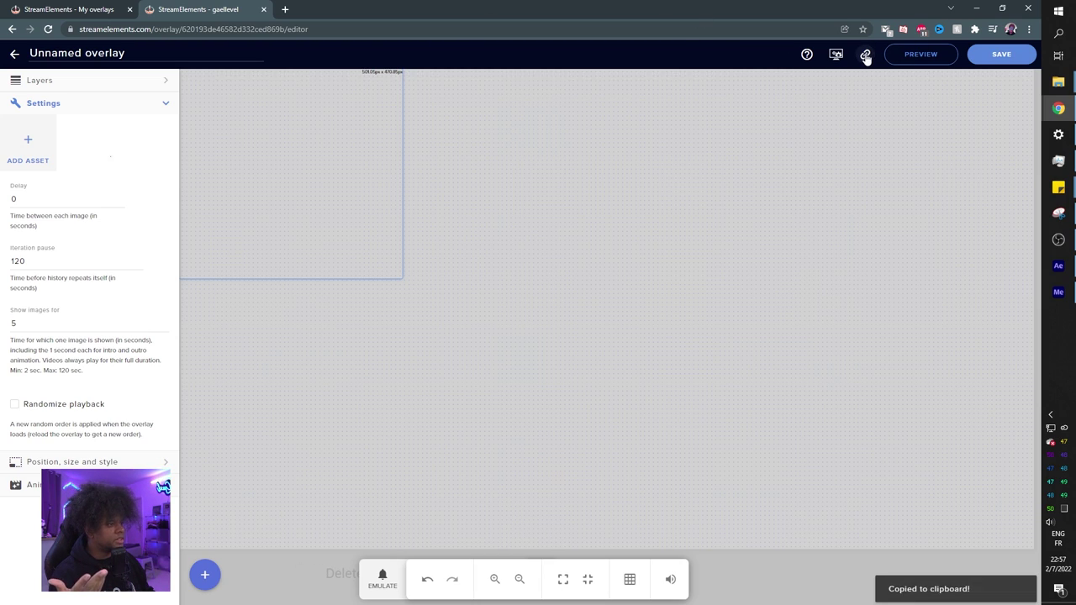
{"action": "left_click", "coordinate": [1057, 241]}
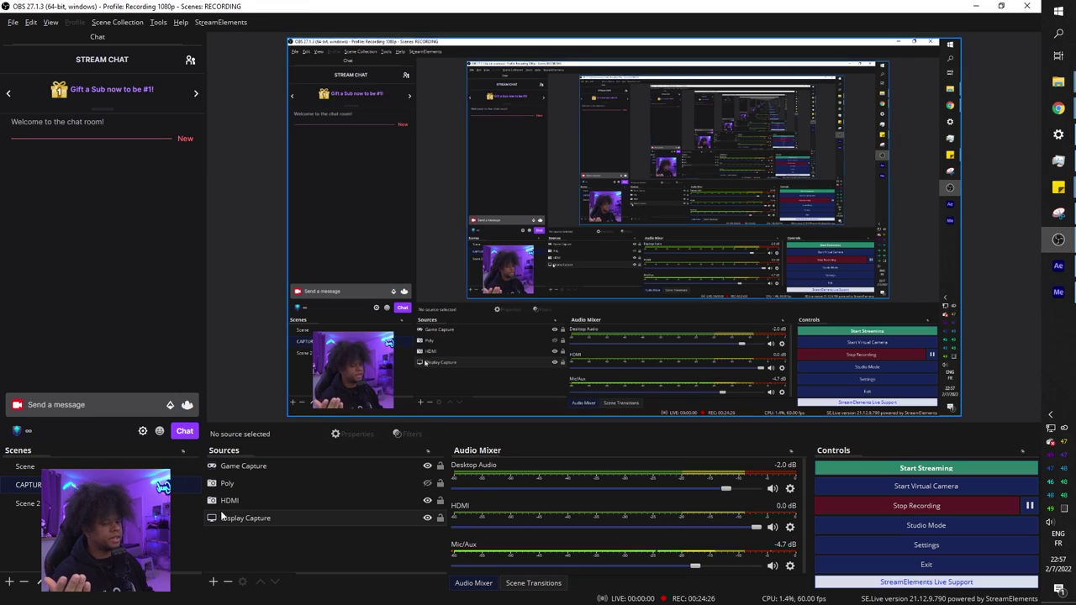
{"action": "right_click", "coordinate": [455, 236]}
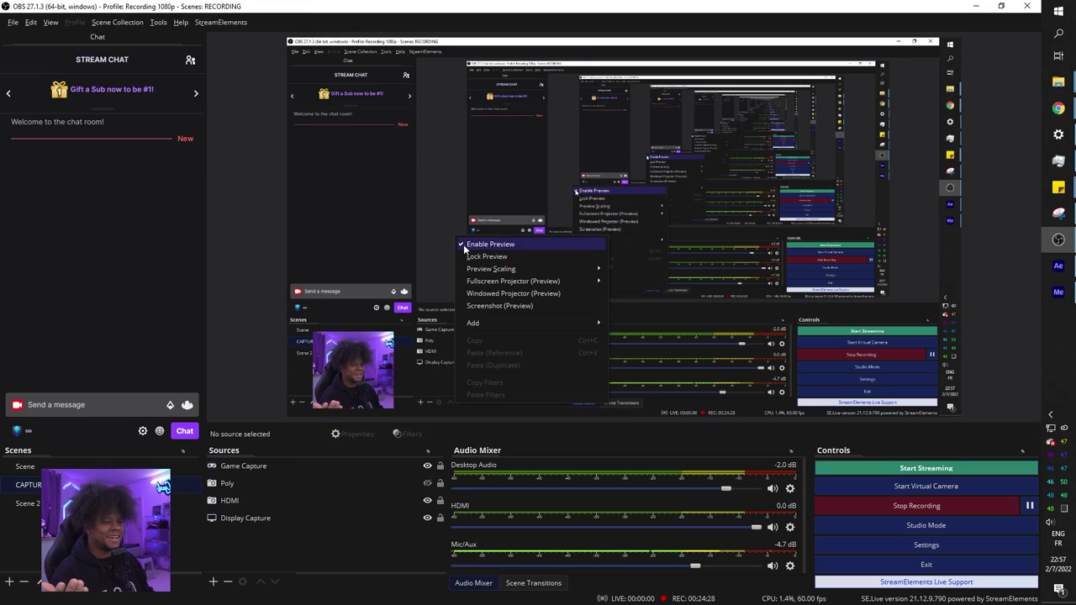
{"action": "left_click", "coordinate": [516, 245]}
Add a Browser source with the pasted overlay URL and turn the preview back on
{"action": "left_click", "coordinate": [213, 581]}
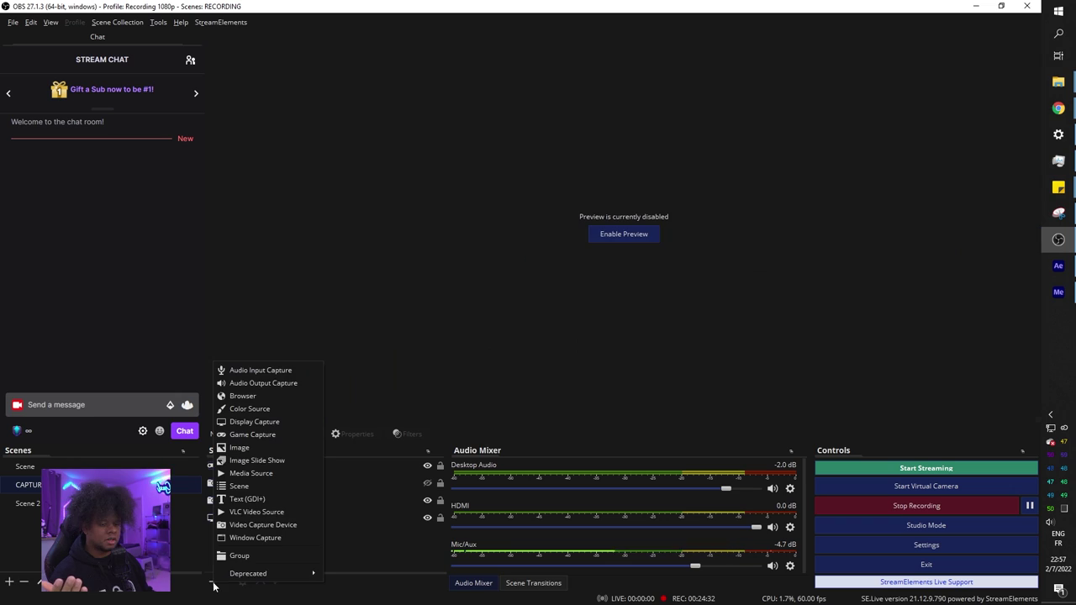
{"action": "left_click", "coordinate": [269, 397]}
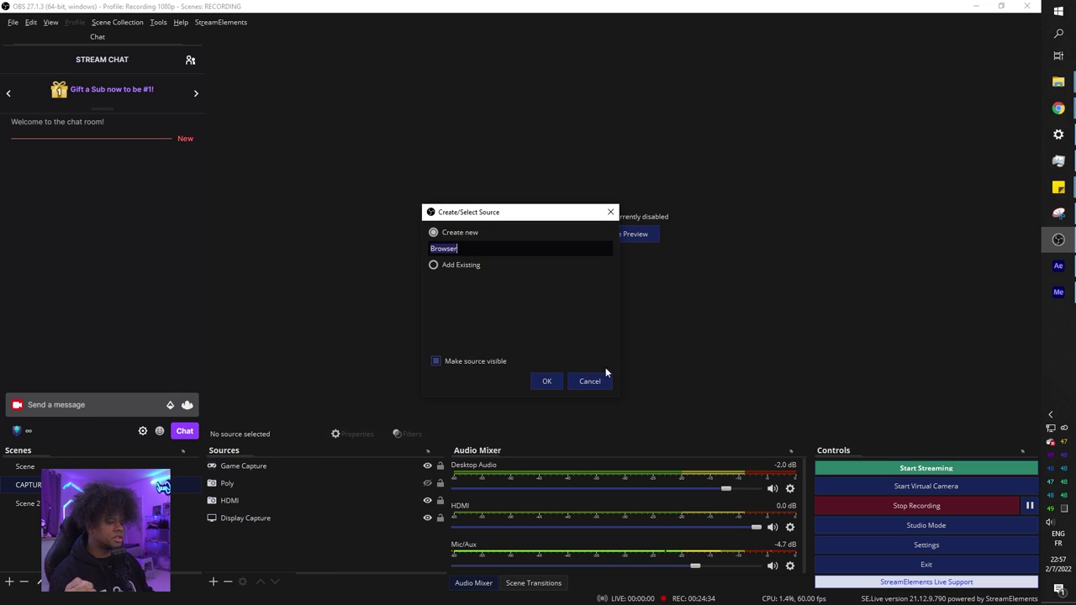
{"action": "left_click", "coordinate": [547, 382]}
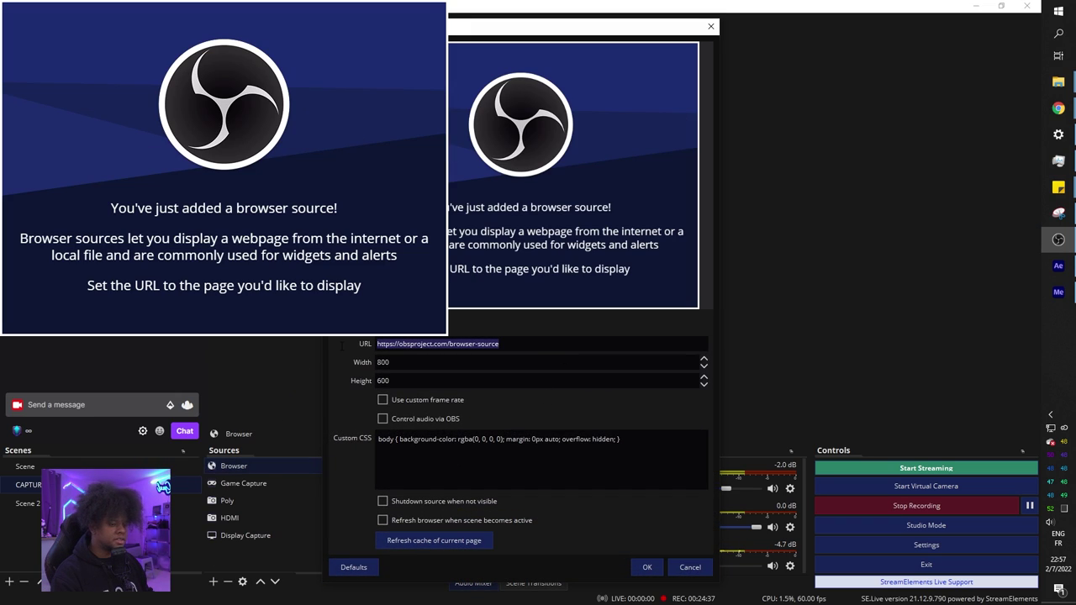
{"action": "key", "text": "ctrl+v"}
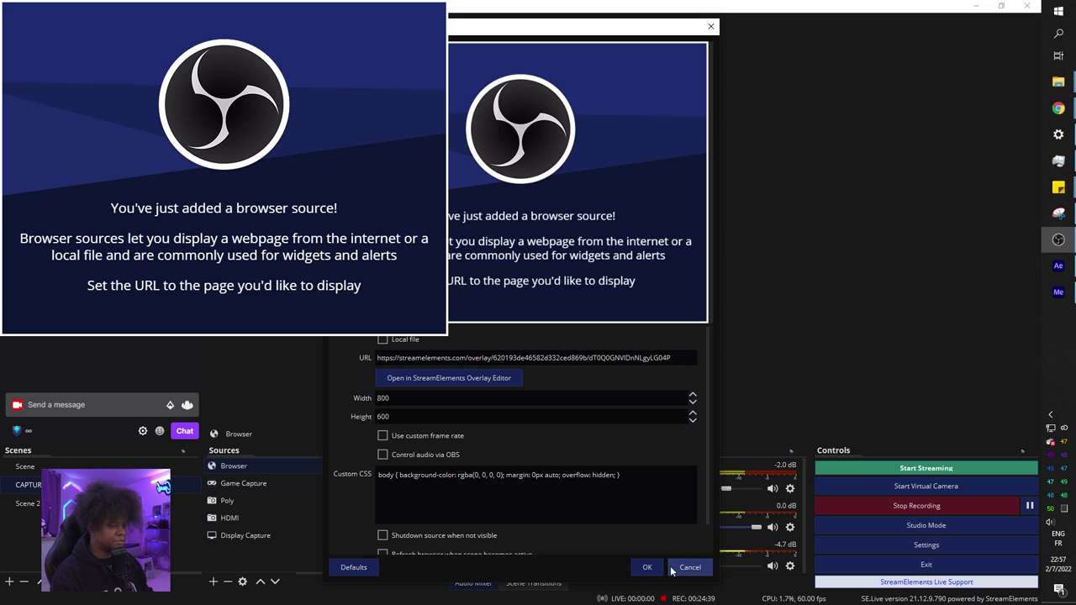
{"action": "left_click", "coordinate": [644, 567]}
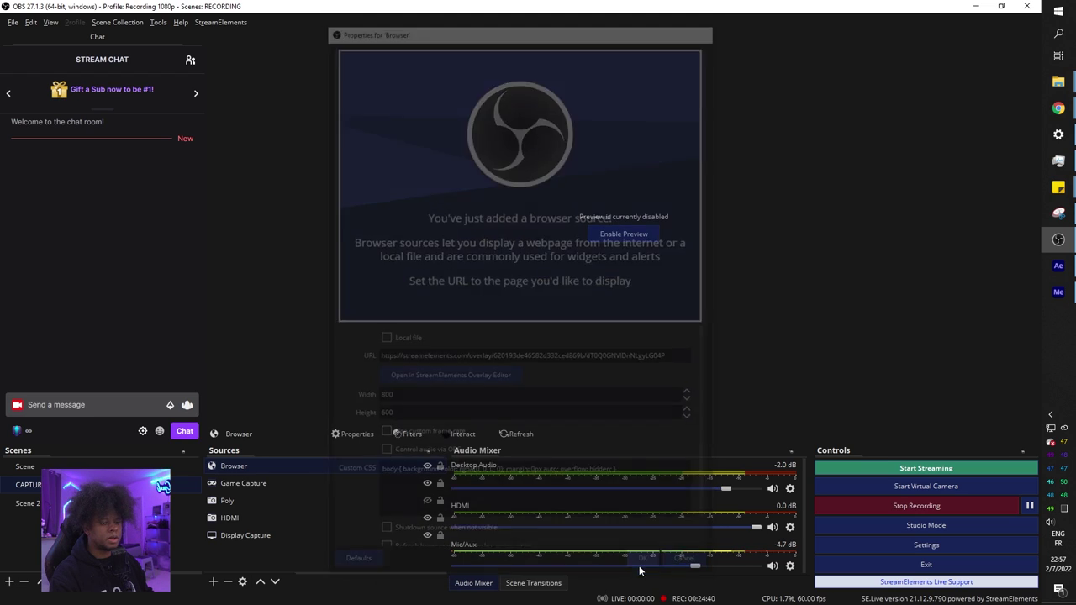
{"action": "left_click", "coordinate": [635, 233]}
Change the widget's iteration pause to 2 seconds
{"action": "left_click", "coordinate": [980, 154]}
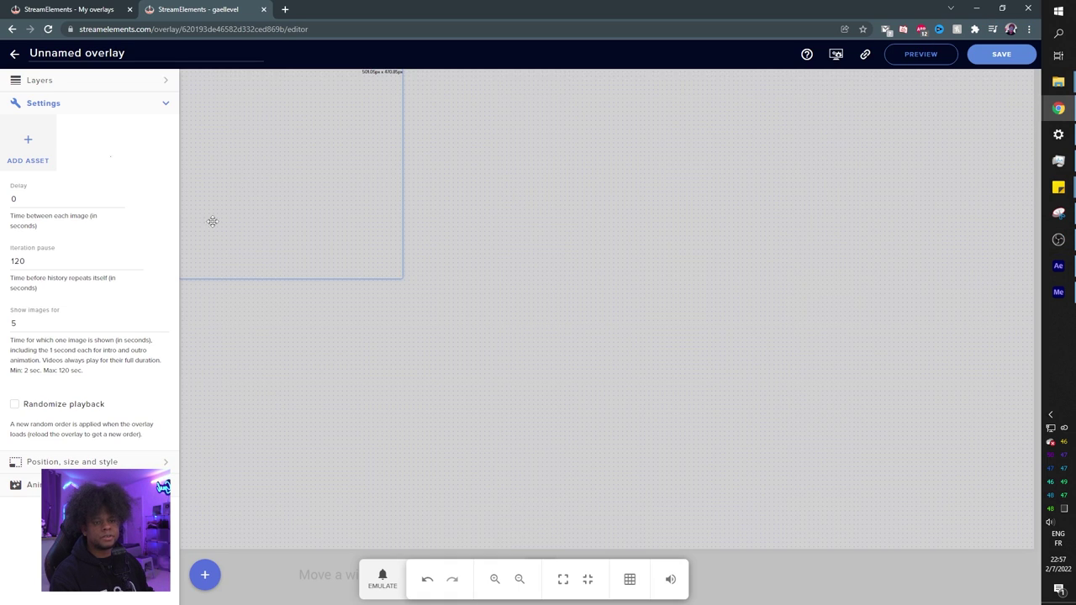
{"action": "left_click_drag", "start_coordinate": [32, 262], "coordinate": [3, 269]}
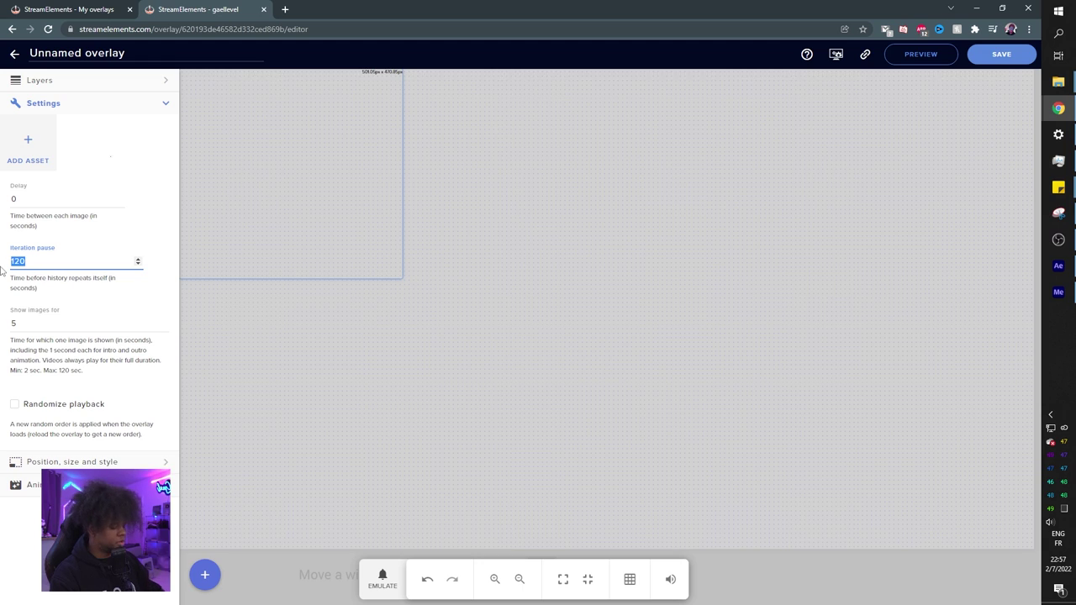
{"action": "type", "text": "2"}
{"action": "left_click", "coordinate": [62, 304]}
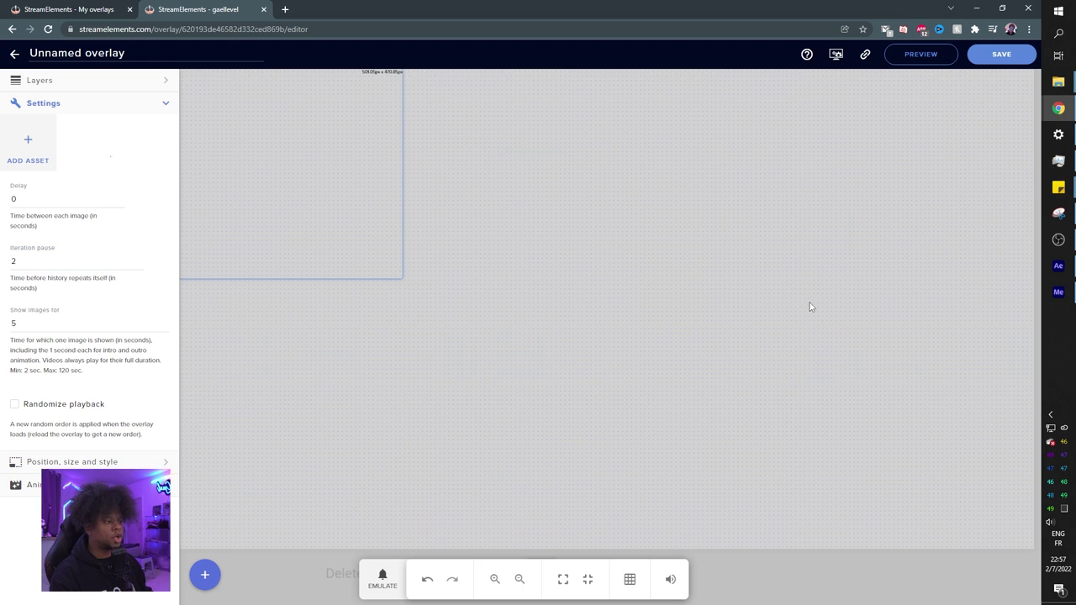
Save the overlay with the name 'pop up'
{"action": "left_click", "coordinate": [1002, 54]}
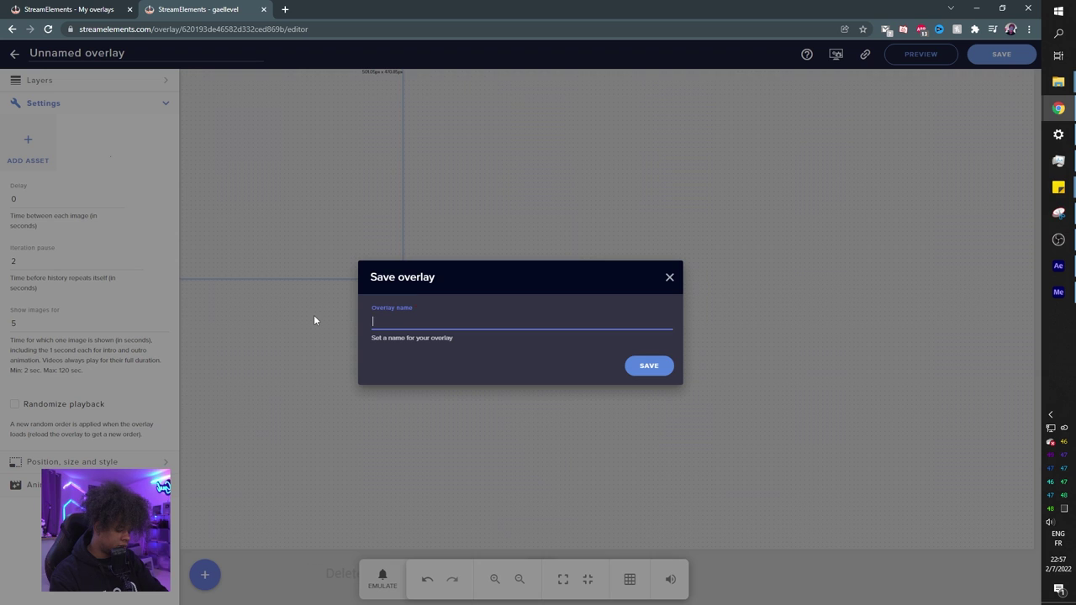
{"action": "type", "text": "pop up"}
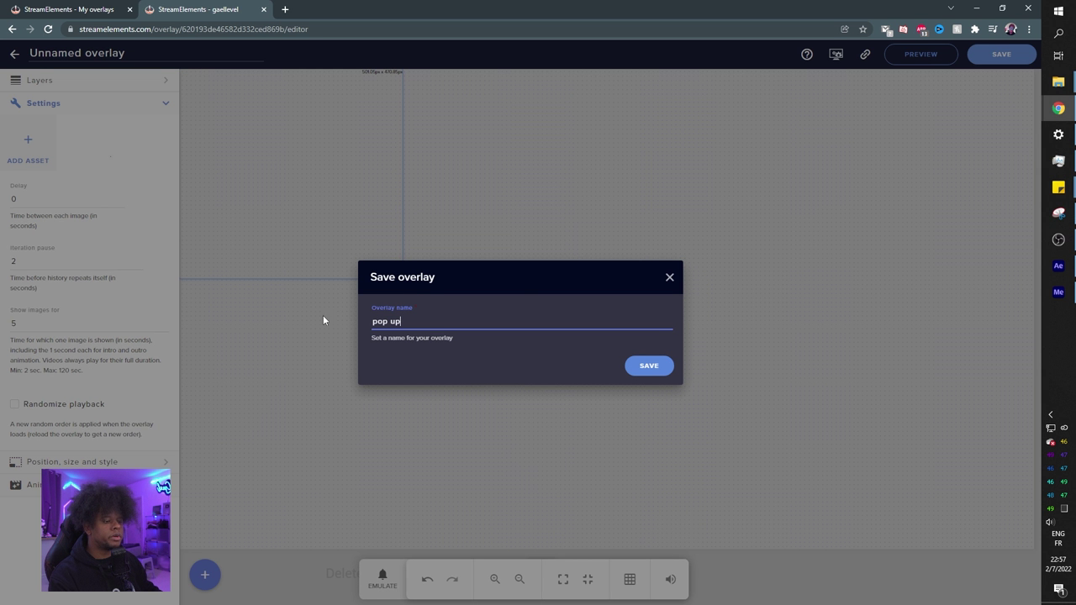
{"action": "left_click", "coordinate": [661, 364]}
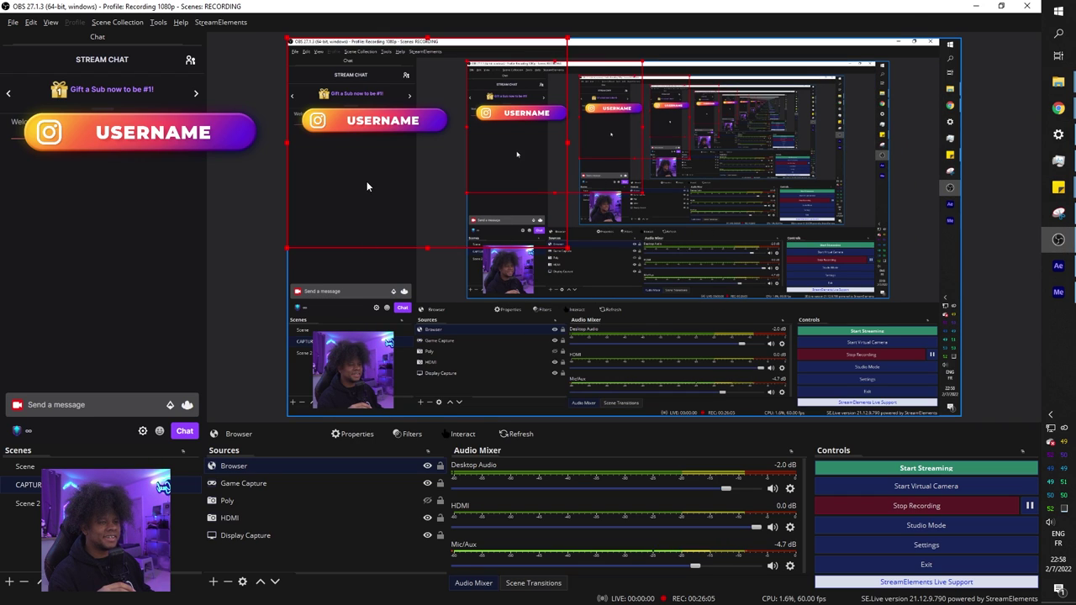
Drag the Browser source's pop-up into the lower-right corner of the OBS preview
{"action": "left_click_drag", "start_coordinate": [373, 163], "coordinate": [787, 391]}
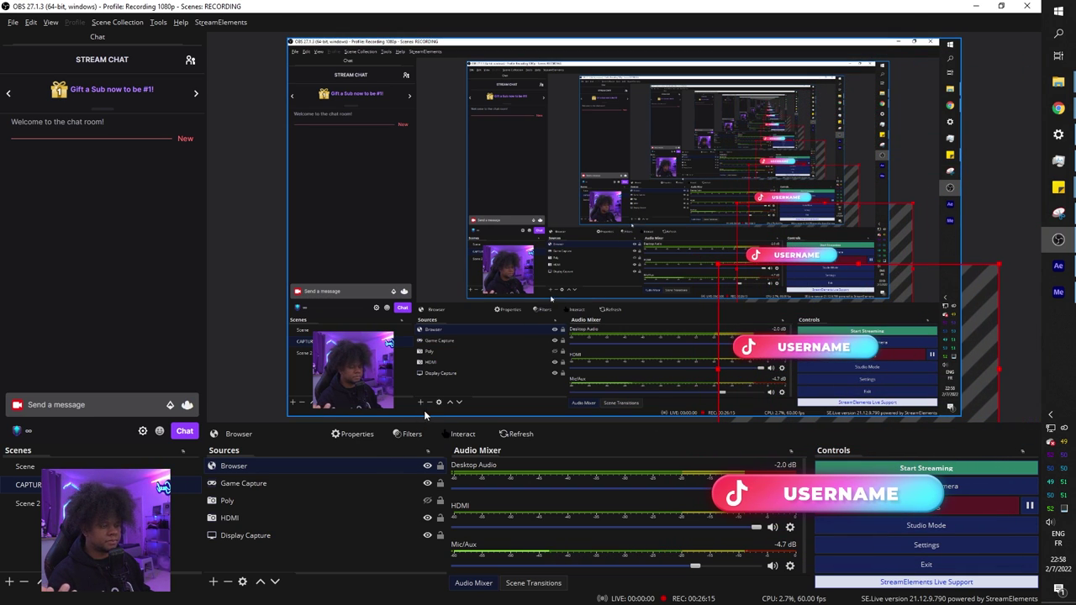